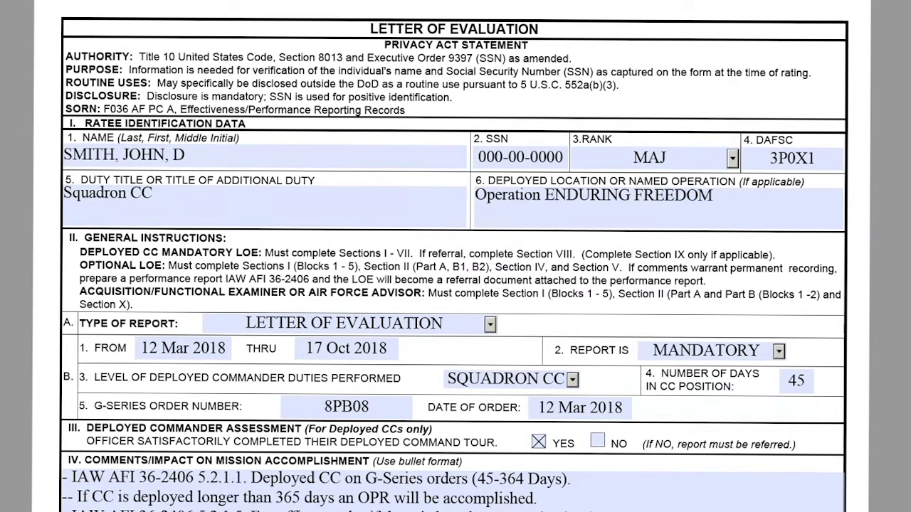
Step: Review the ratee identification fields in Section I: name, SSN, rank, DAFSC, duty title and deployed location or named operation
click(145, 143)
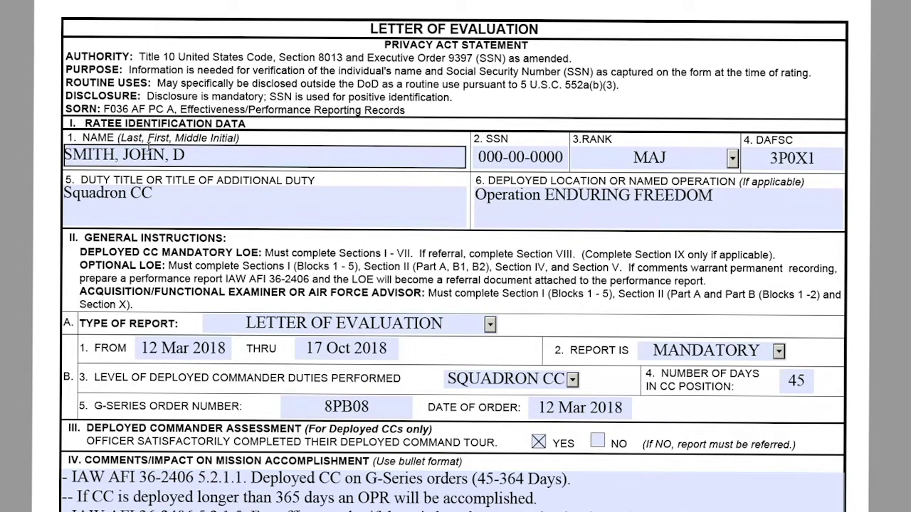
click(482, 155)
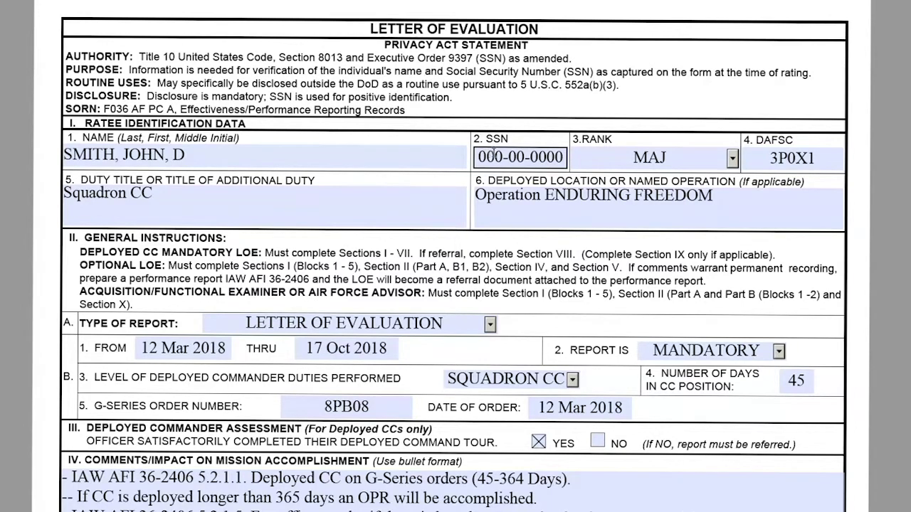
click(572, 158)
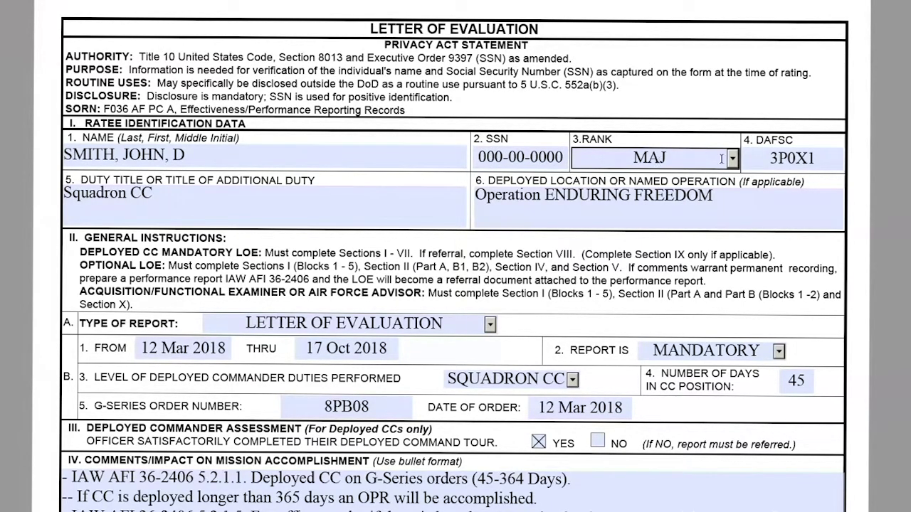
click(759, 158)
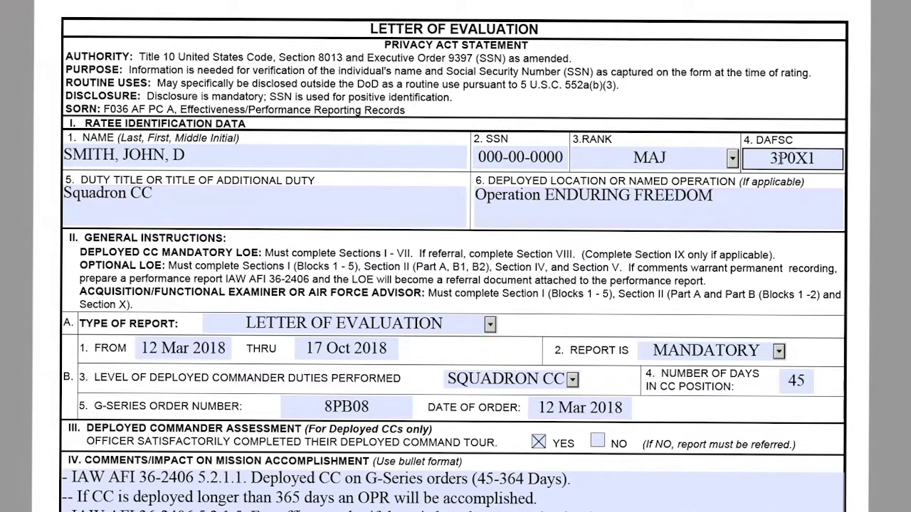
click(426, 199)
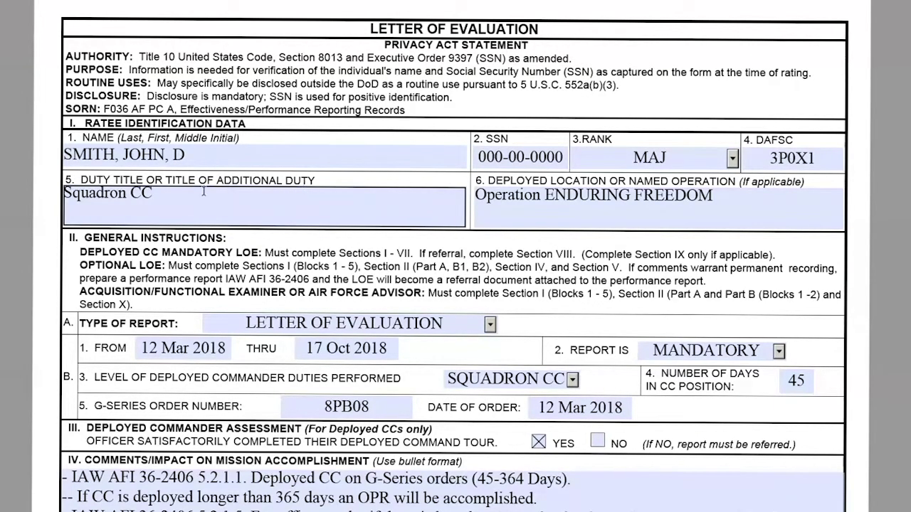
click(126, 181)
click(164, 187)
click(474, 205)
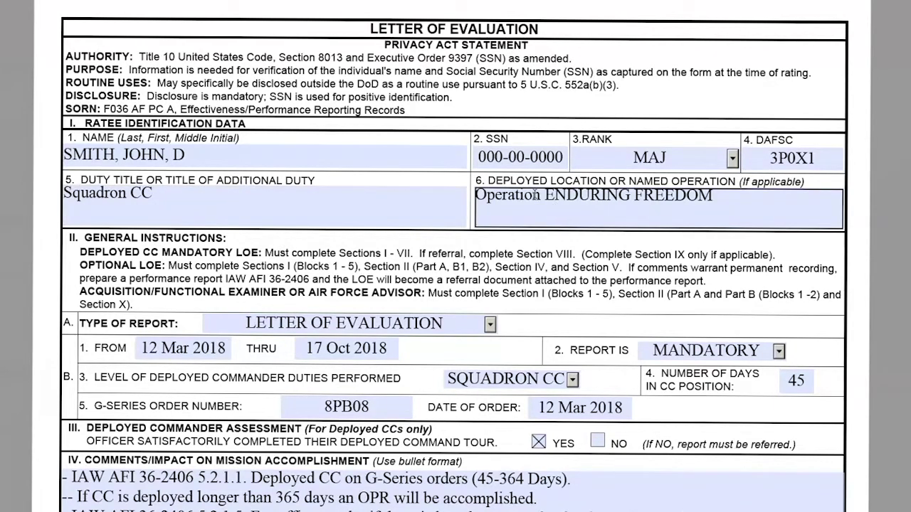
click(659, 185)
click(681, 192)
Step: Set the type of report in Section II to LETTER OF EVALUATION
click(394, 264)
scroll(393, 264, down, 1)
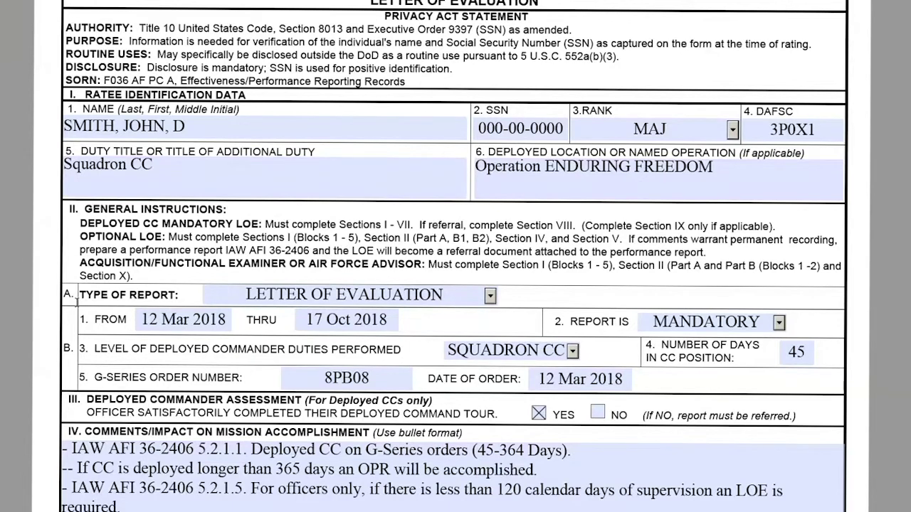
click(429, 296)
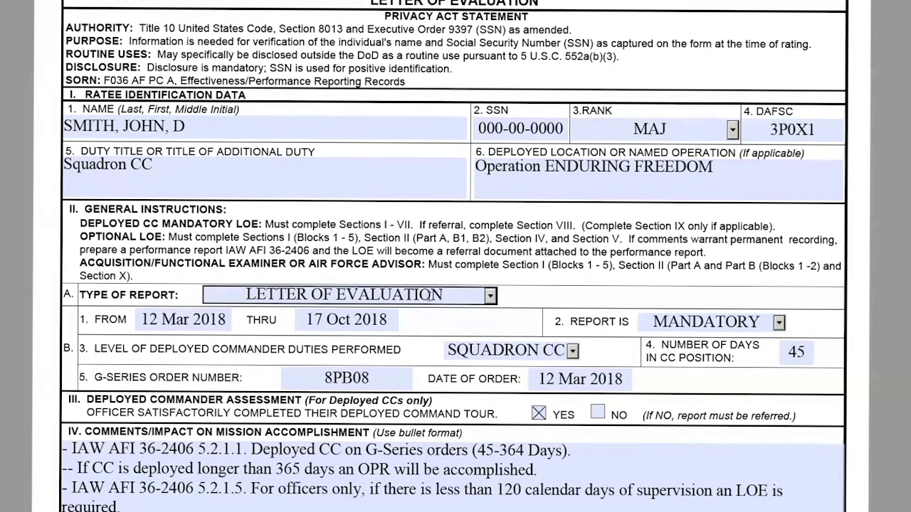
click(491, 297)
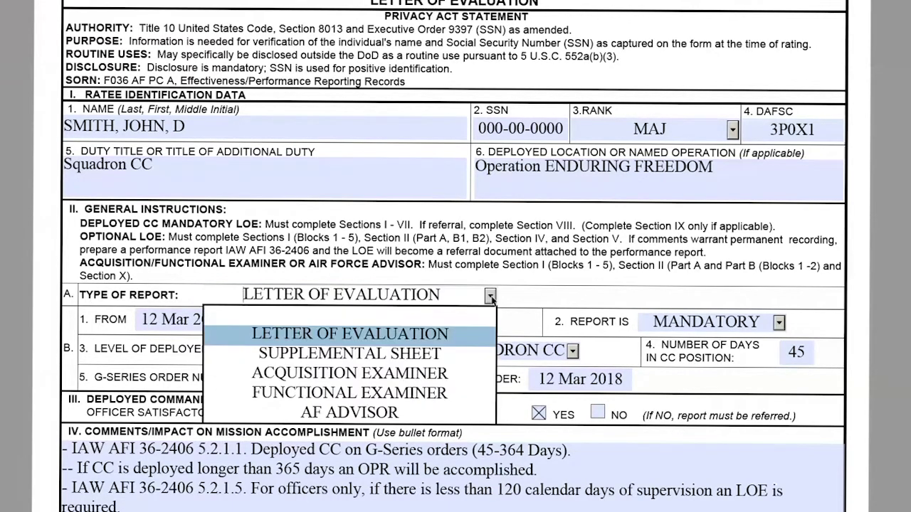
click(383, 335)
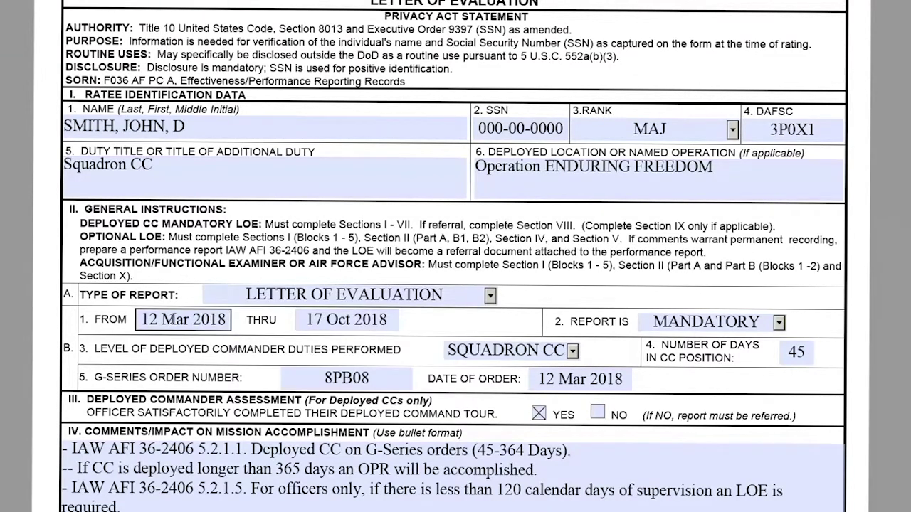
Step: Examine the From and Thru dates of the reporting period in Section II
scroll(95, 334, down, 1)
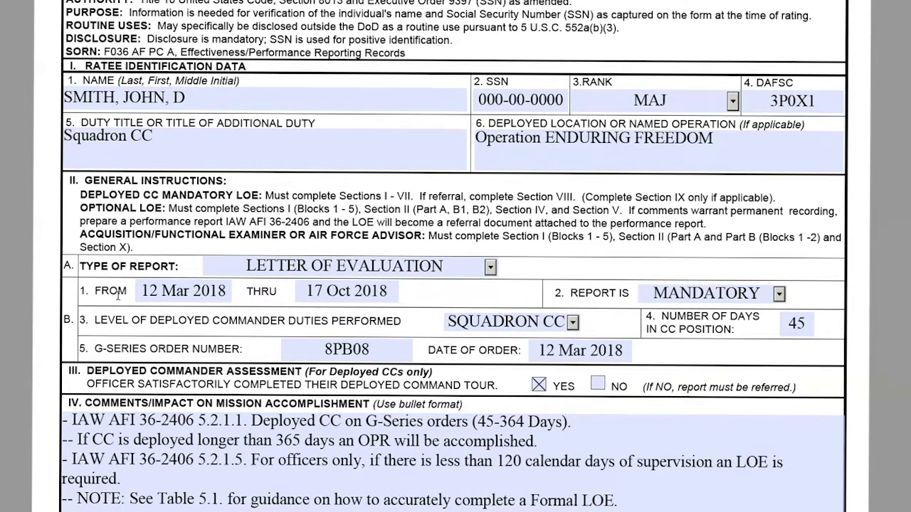
click(320, 291)
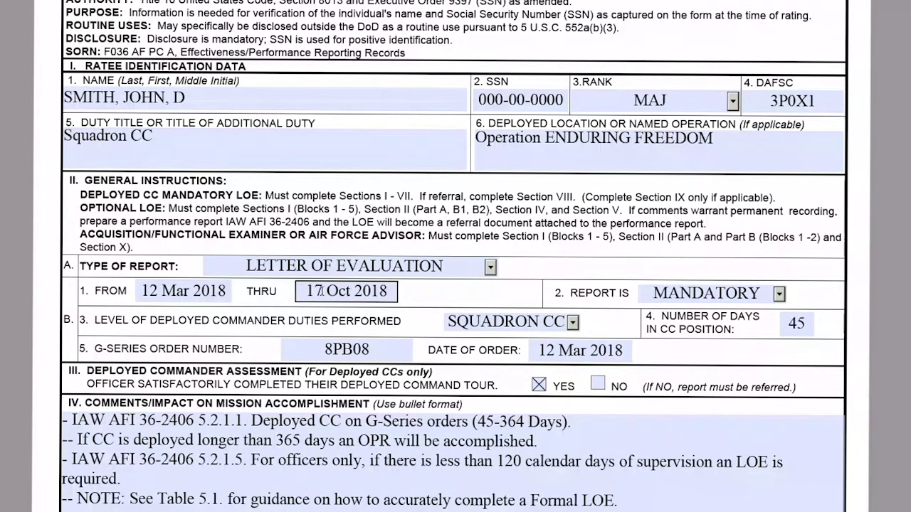
click(200, 295)
click(313, 292)
click(269, 294)
click(289, 294)
click(220, 298)
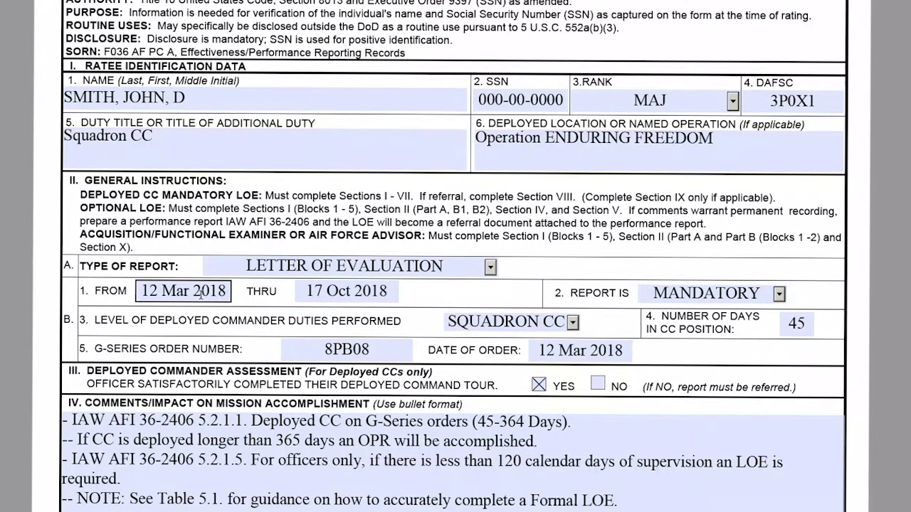
click(256, 296)
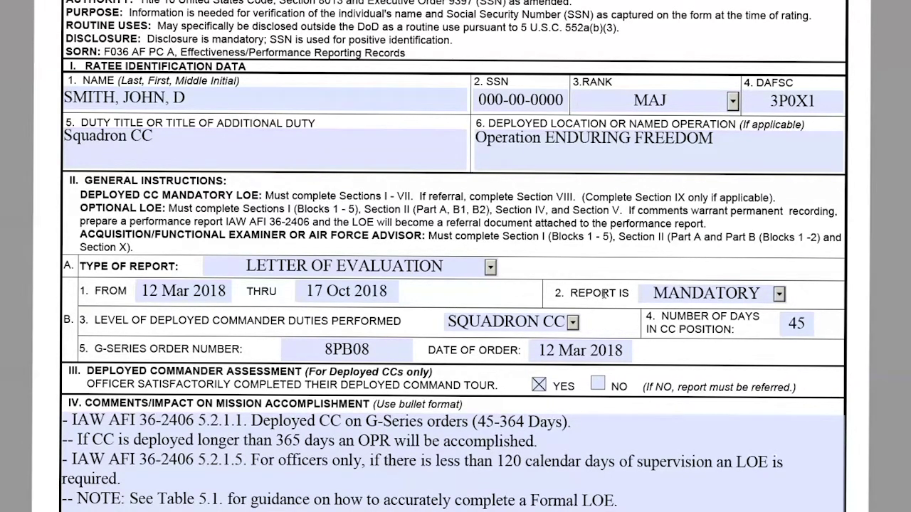
Step: Set the report to MANDATORY and the level of deployed commander duties performed to SQUADRON CC
click(779, 293)
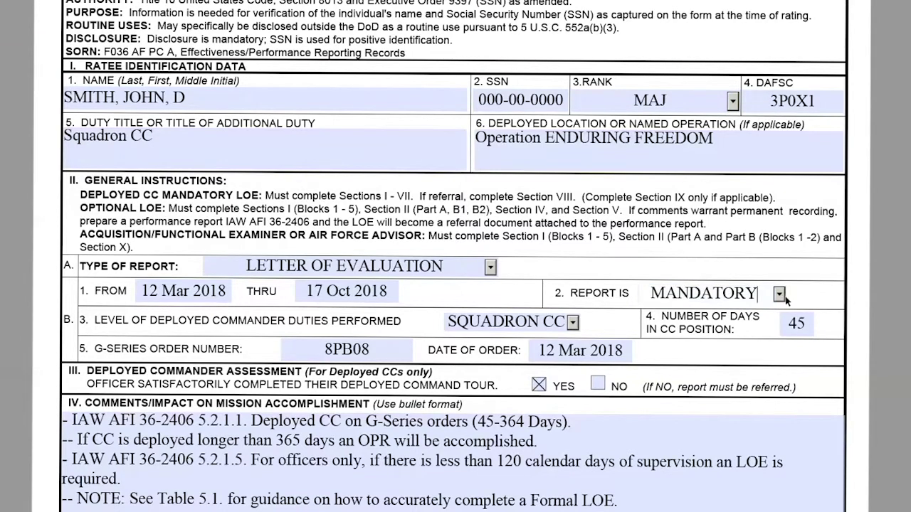
click(759, 333)
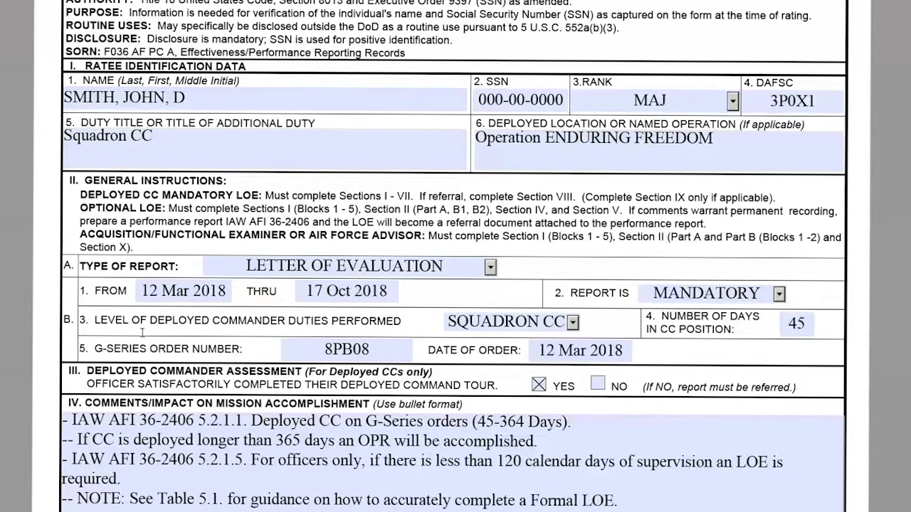
click(573, 323)
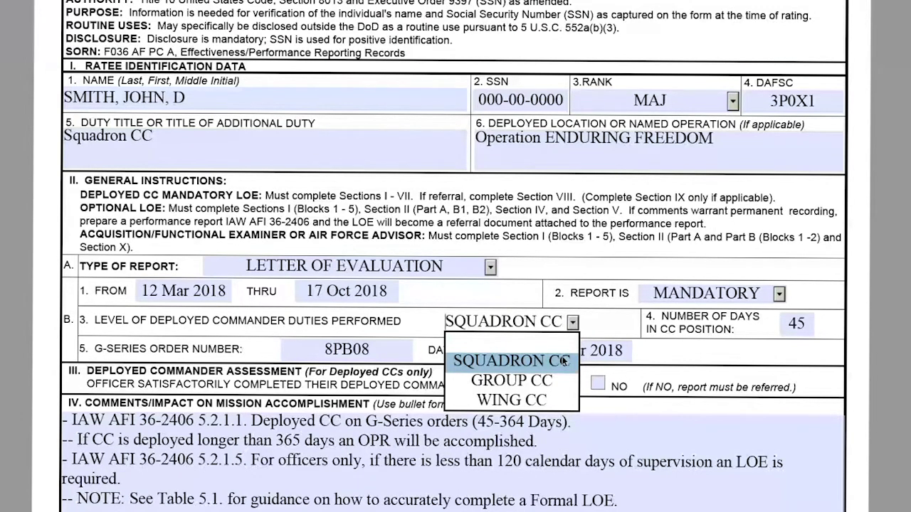
click(562, 361)
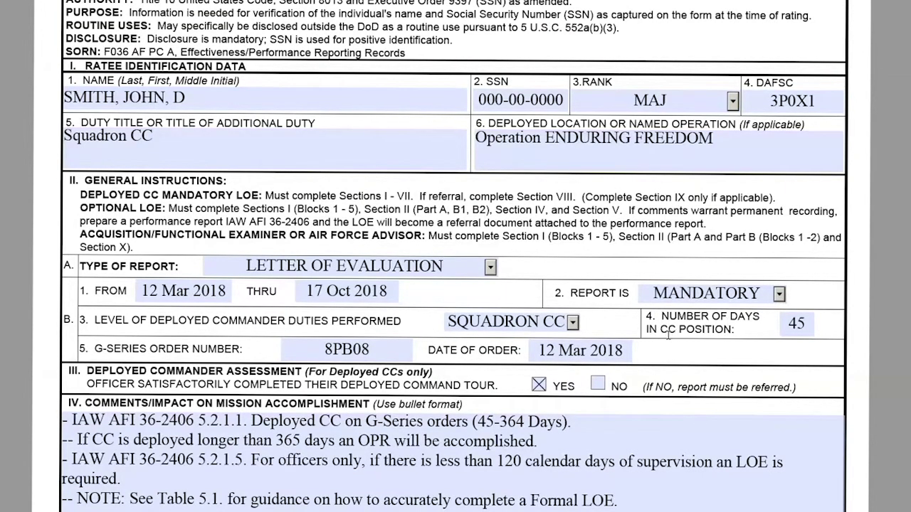
Step: Check the number of days in CC position, the G-series order number, and the date of order against the report's start date
click(794, 325)
click(771, 326)
click(366, 353)
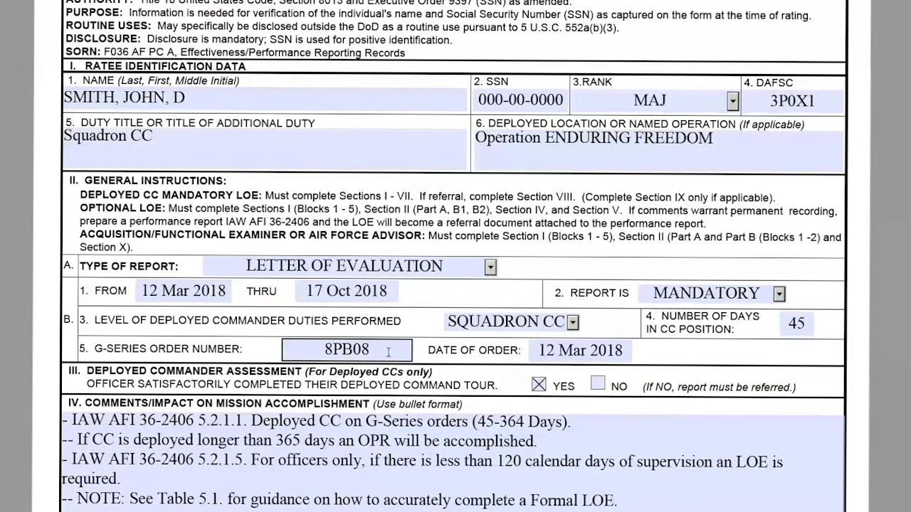
click(561, 353)
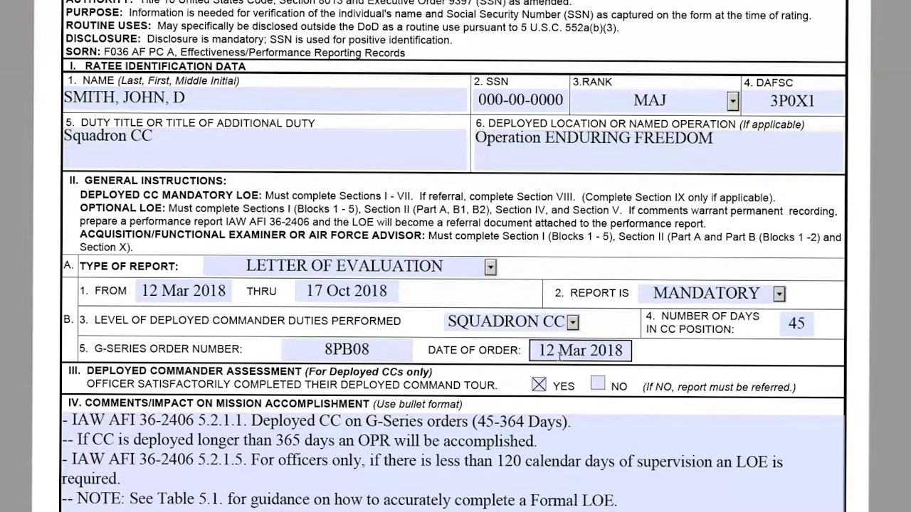
click(219, 283)
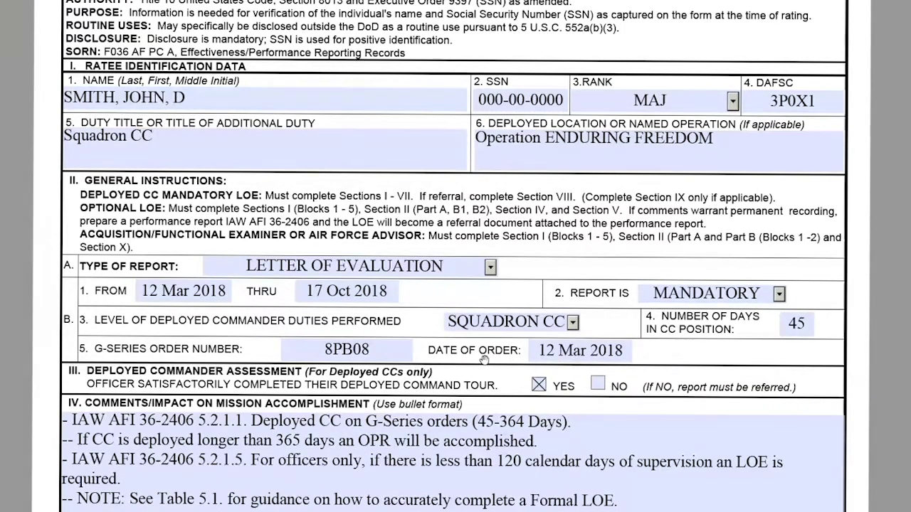
Step: Read the deployed commander assessment in Section III and the mission accomplishment comments in Section IV
scroll(472, 359, down, 3)
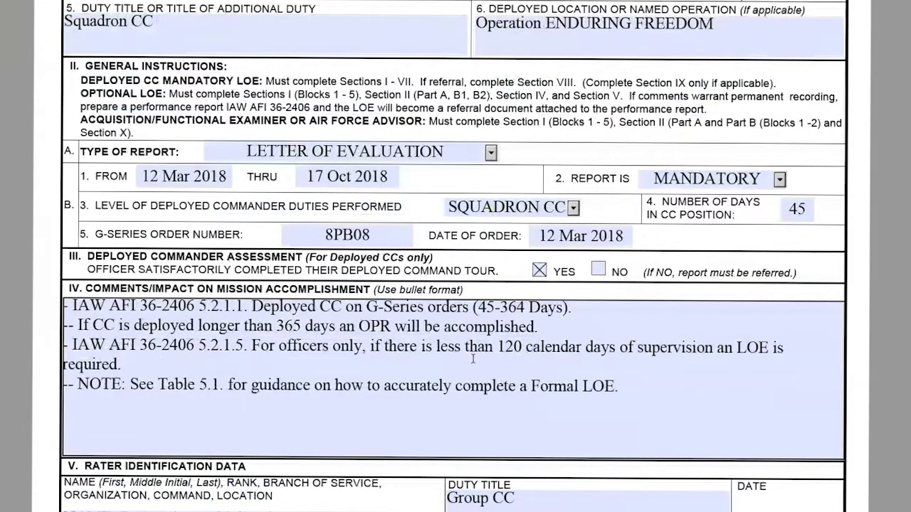
scroll(472, 358, down, 1)
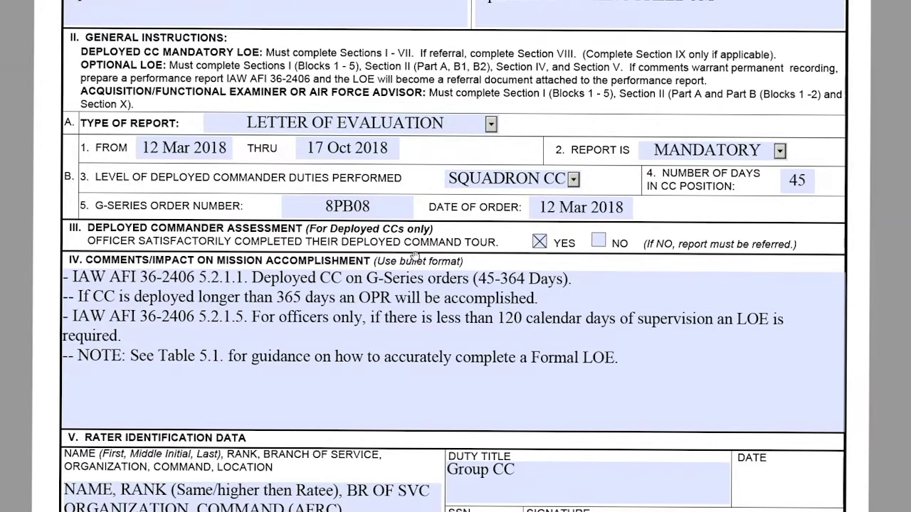
scroll(415, 255, down, 2)
click(134, 226)
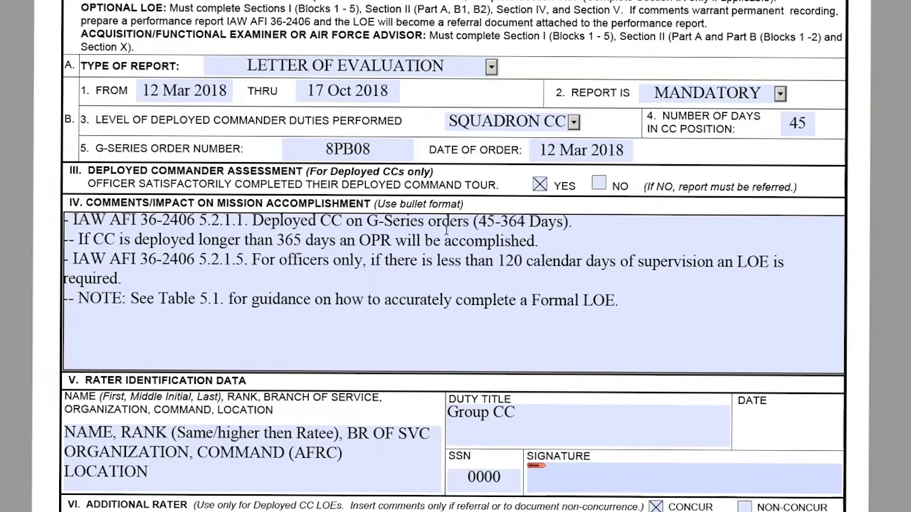
click(489, 222)
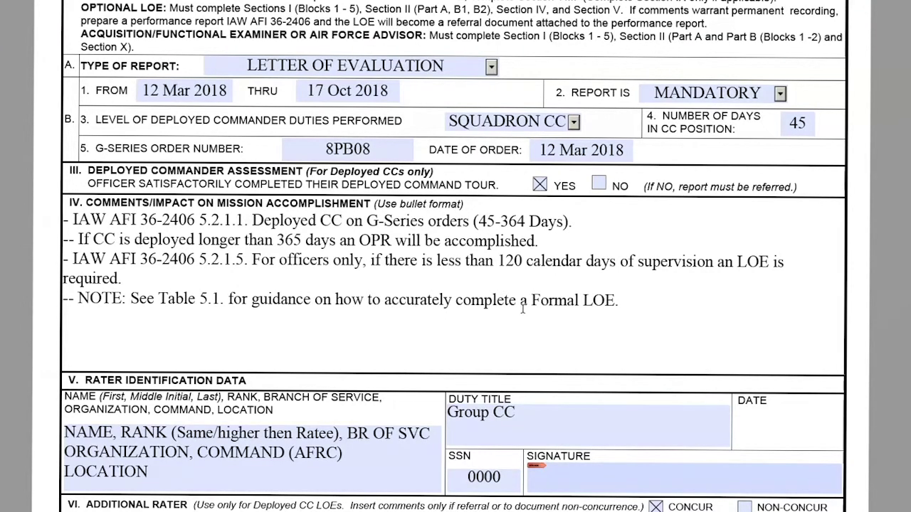
Step: Examine the rater identification, additional rater and ratee's acknowledgment blocks in Sections V to VII
scroll(522, 309, down, 2)
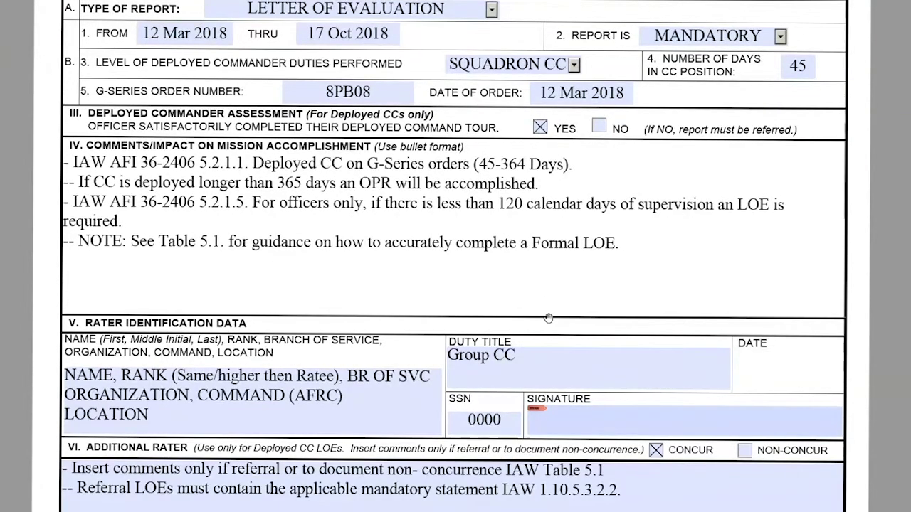
scroll(541, 318, down, 2)
scroll(541, 318, down, 1)
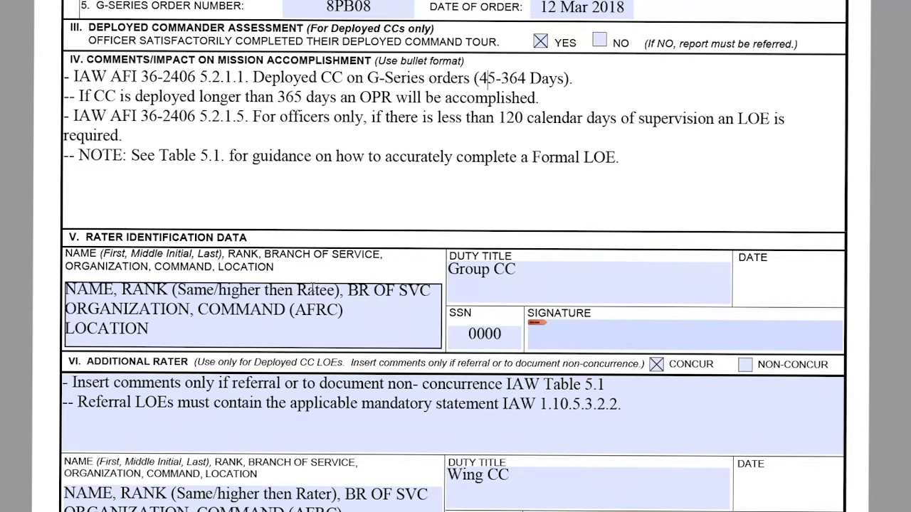
scroll(509, 66, up, 2)
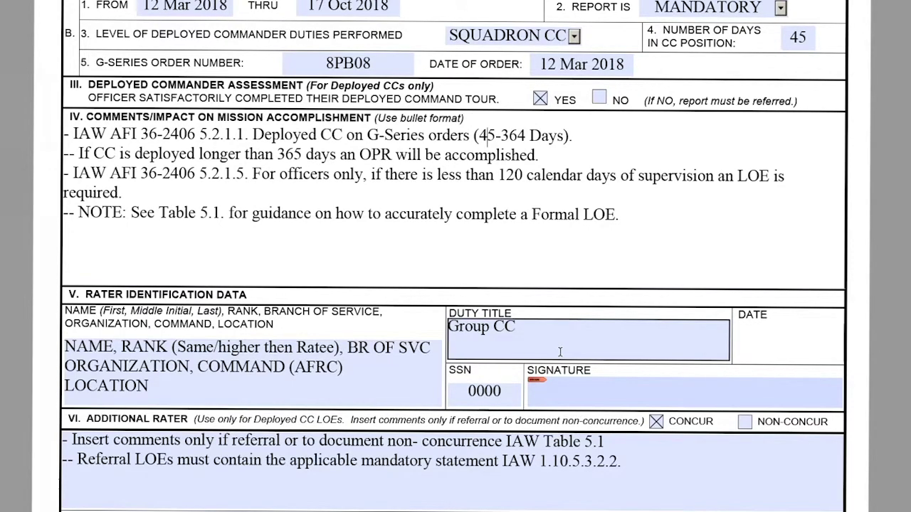
scroll(639, 373, down, 5)
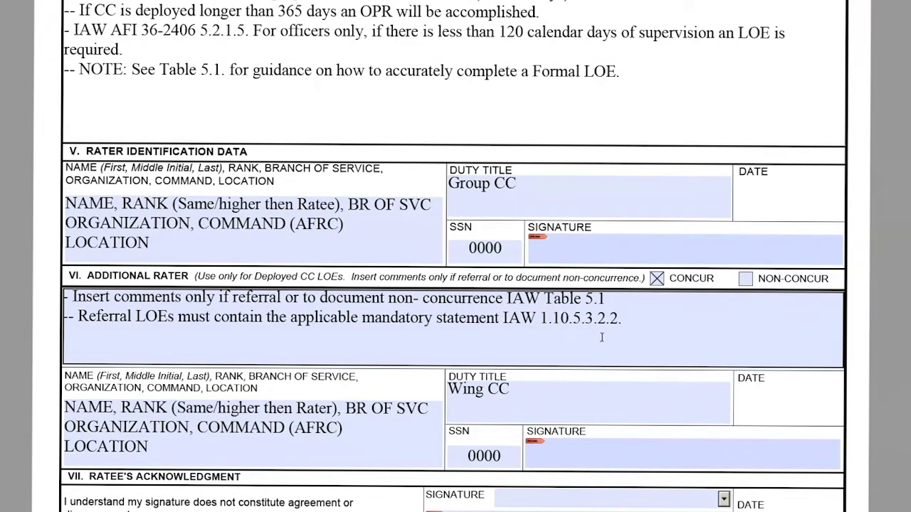
scroll(612, 333, down, 5)
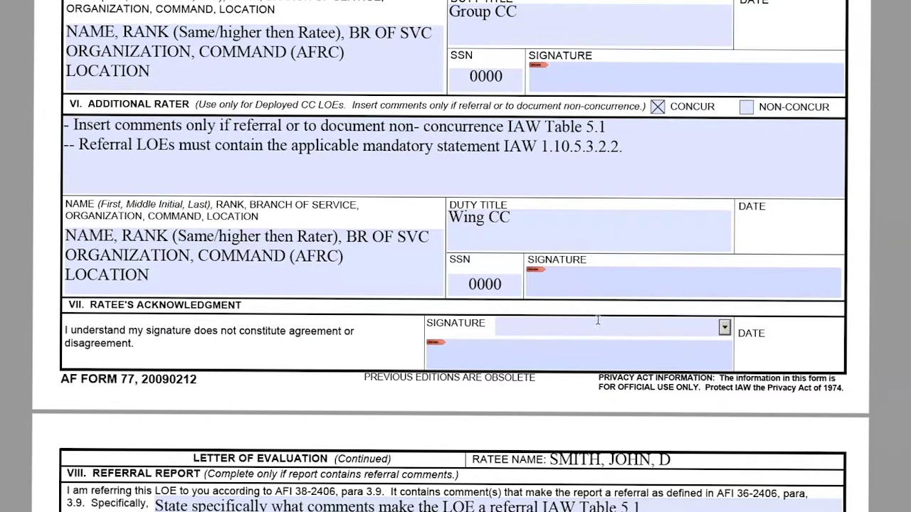
Step: Review the Referral Report and Referral Reviewer sections on the second page, and return to the ratee's acknowledgment signature block
scroll(597, 324, down, 8)
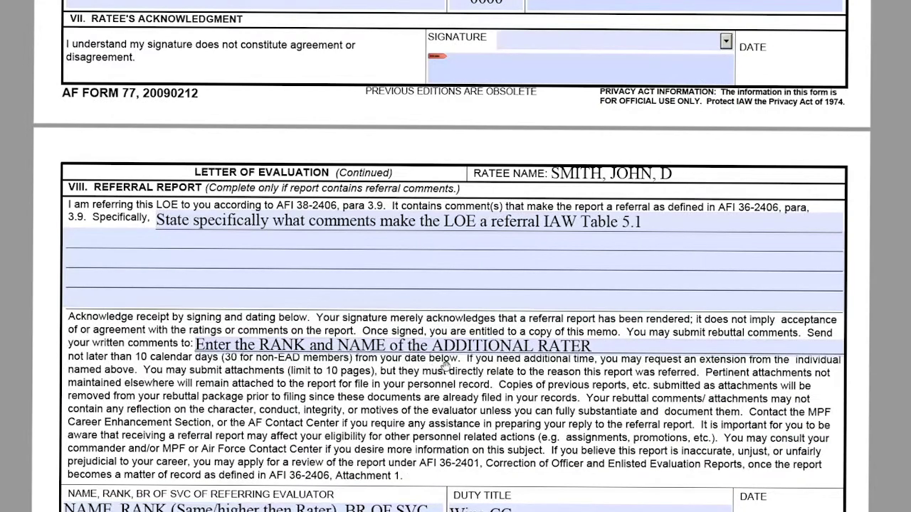
scroll(447, 379, down, 3)
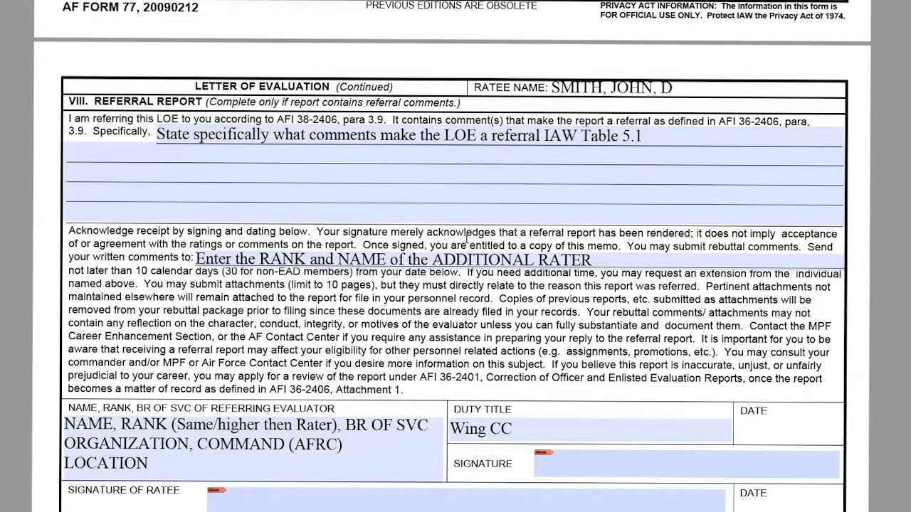
scroll(473, 246, down, 2)
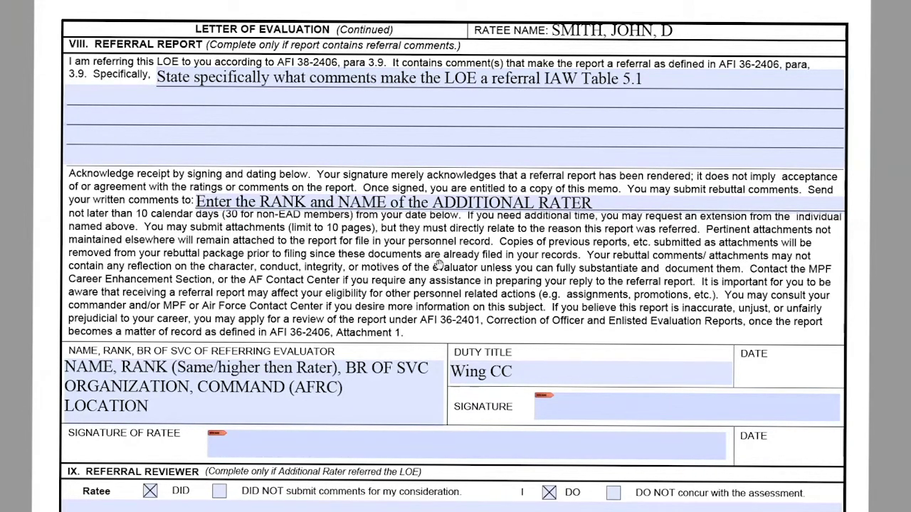
scroll(439, 265, down, 2)
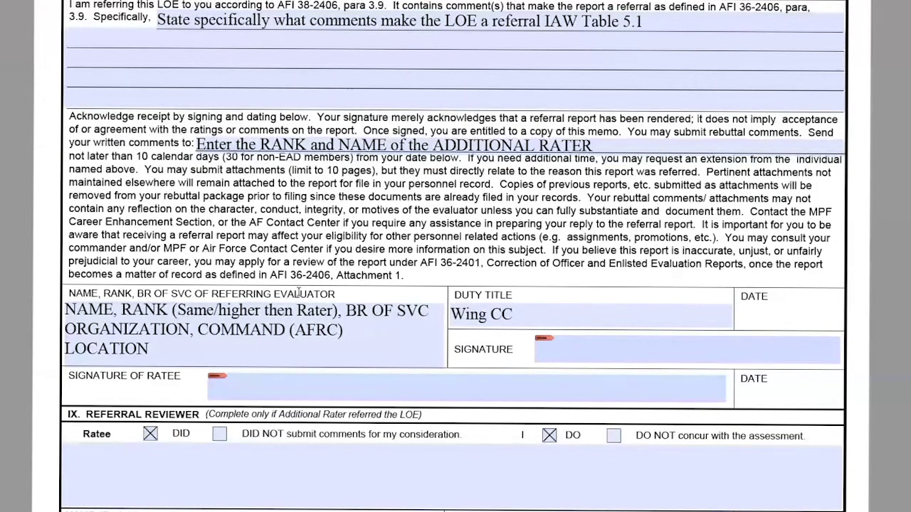
scroll(309, 299, up, 5)
scroll(309, 299, up, 14)
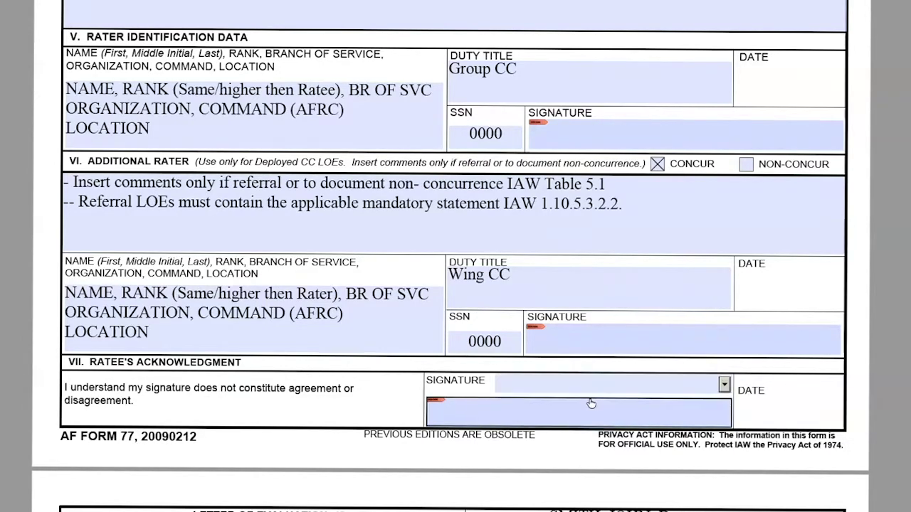
scroll(595, 378, down, 2)
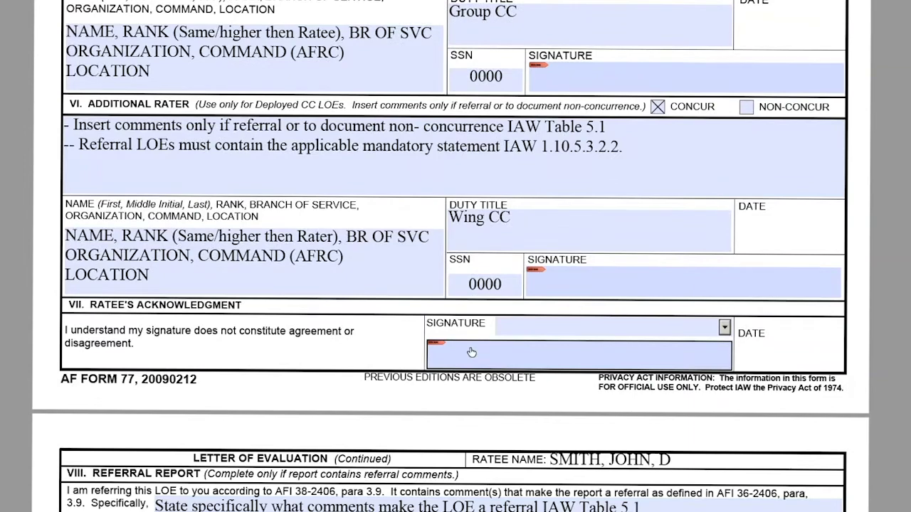
scroll(276, 379, up, 2)
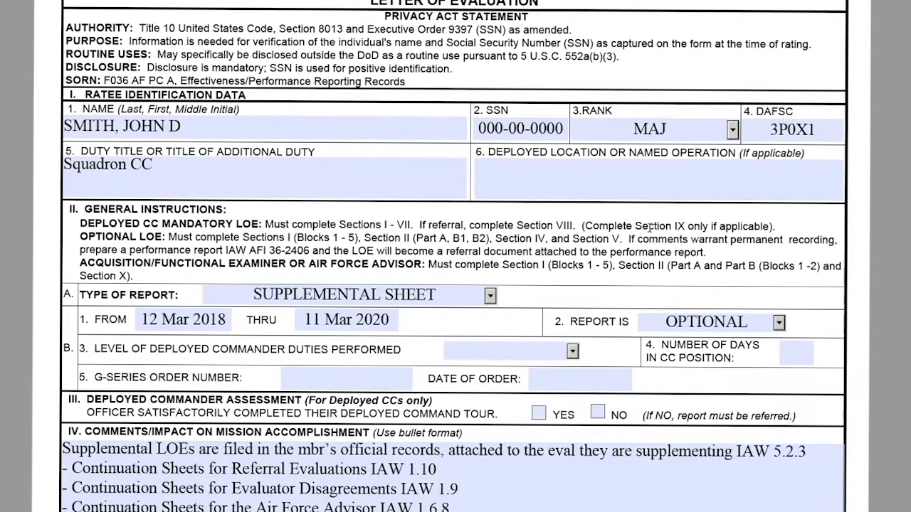
Step: Review the ratee's name, SSN, rank, DAFSC and duty title blocks in Section I of the supplemental sheet
click(530, 198)
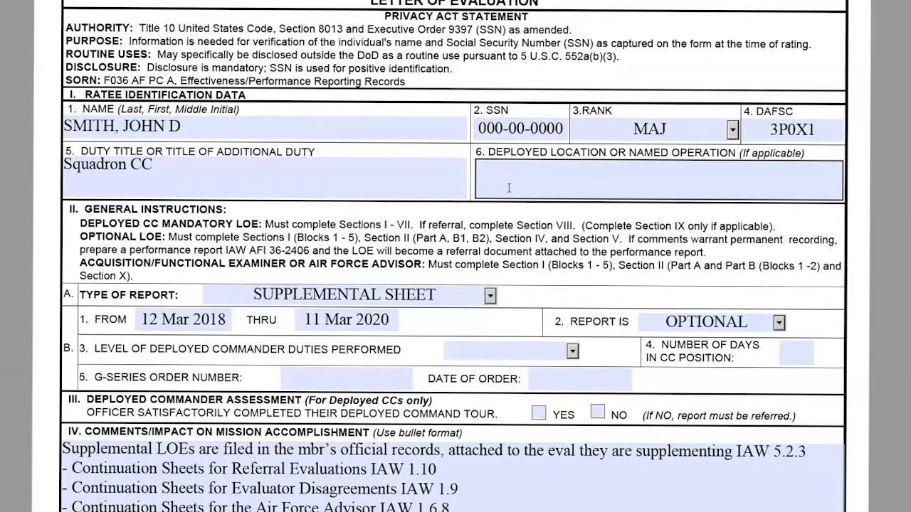
click(440, 135)
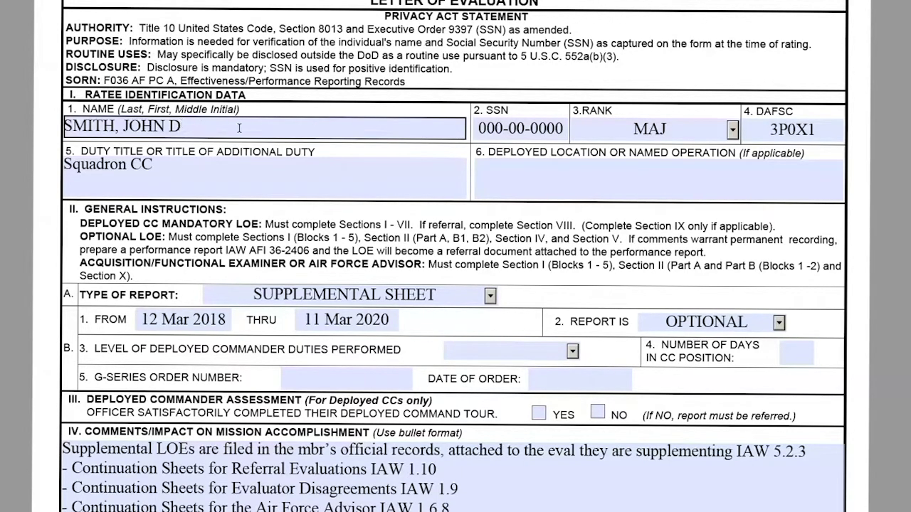
click(535, 129)
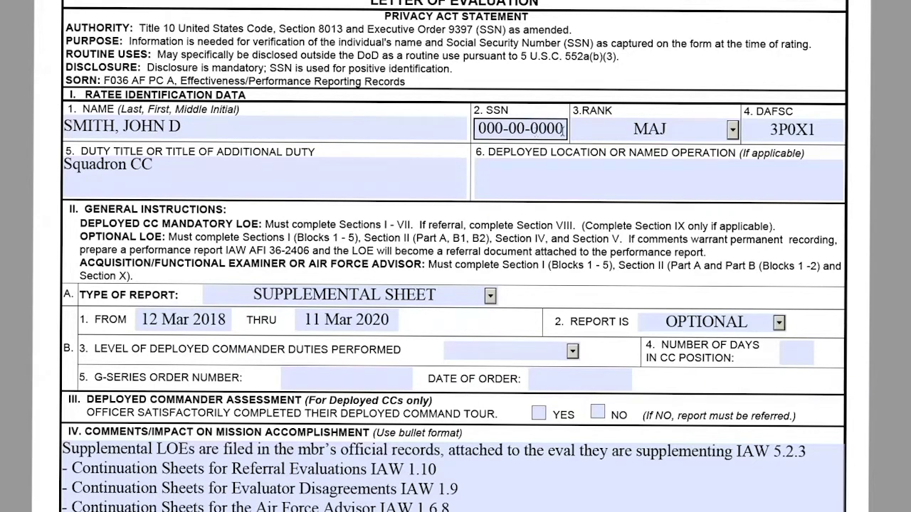
click(590, 129)
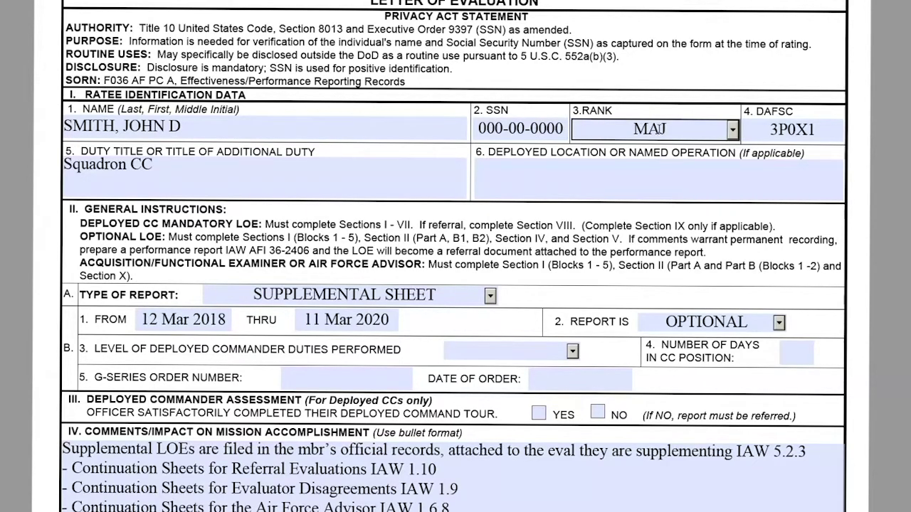
click(789, 123)
click(309, 164)
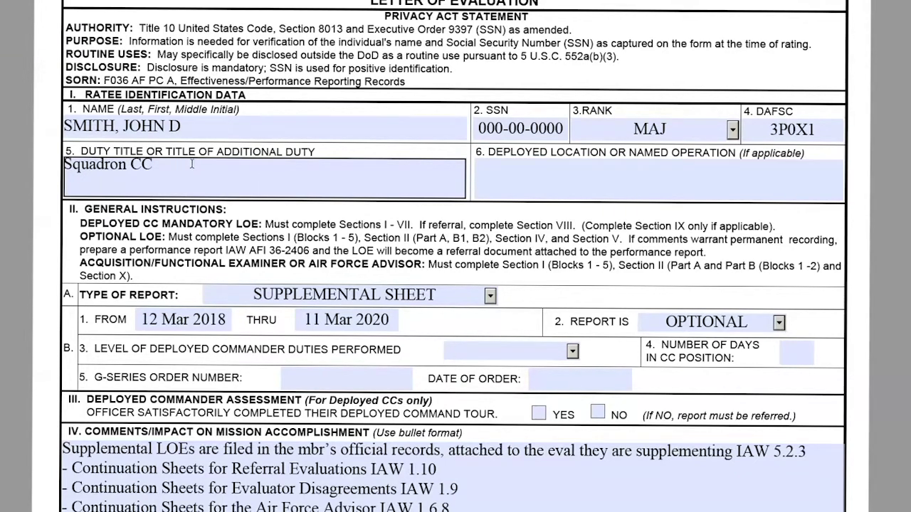
Step: Check the Deployed Location or Named Operation block of the supplemental sheet and whether it applies
click(527, 161)
click(514, 155)
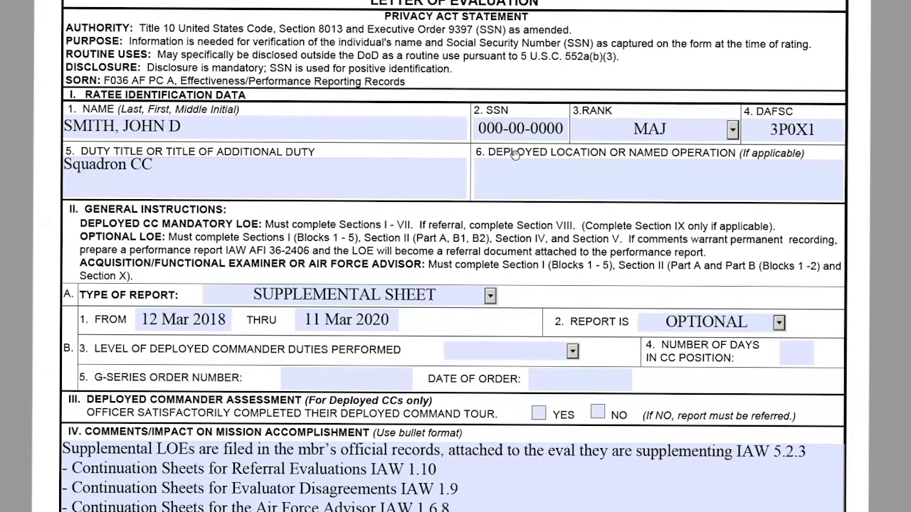
click(594, 158)
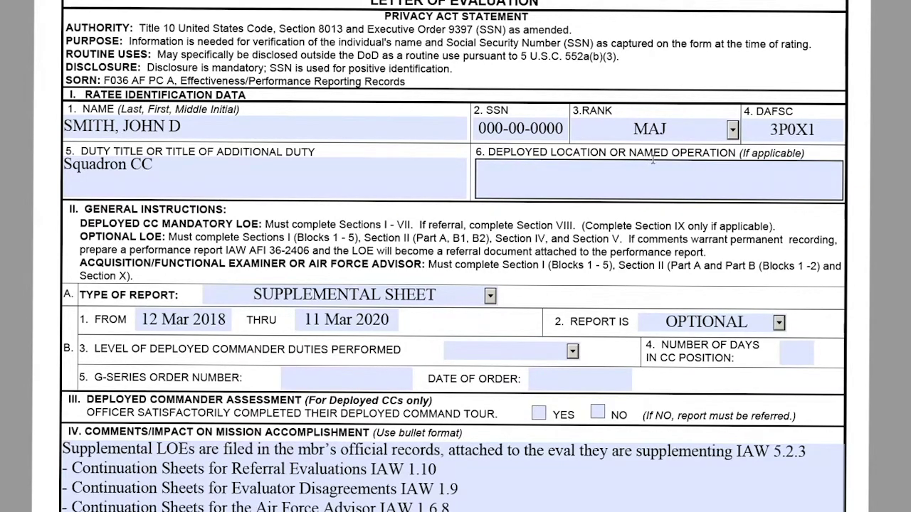
click(752, 153)
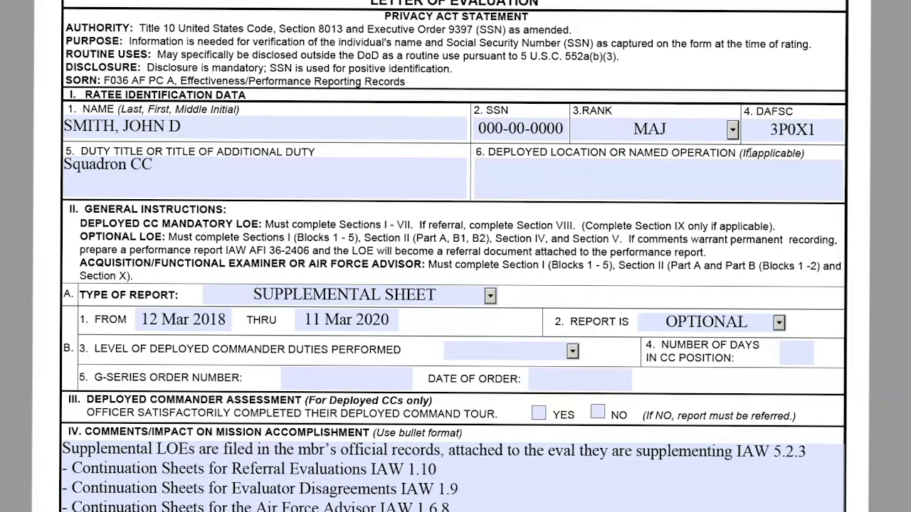
click(710, 168)
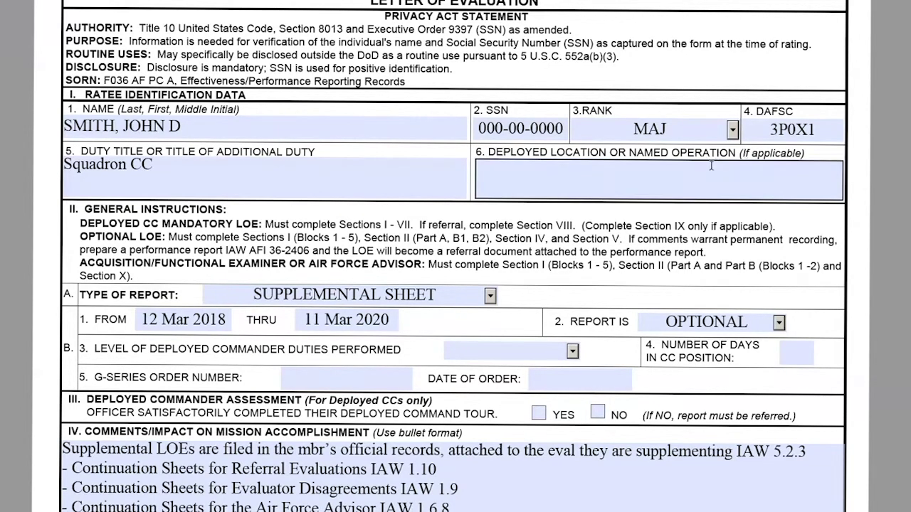
click(549, 210)
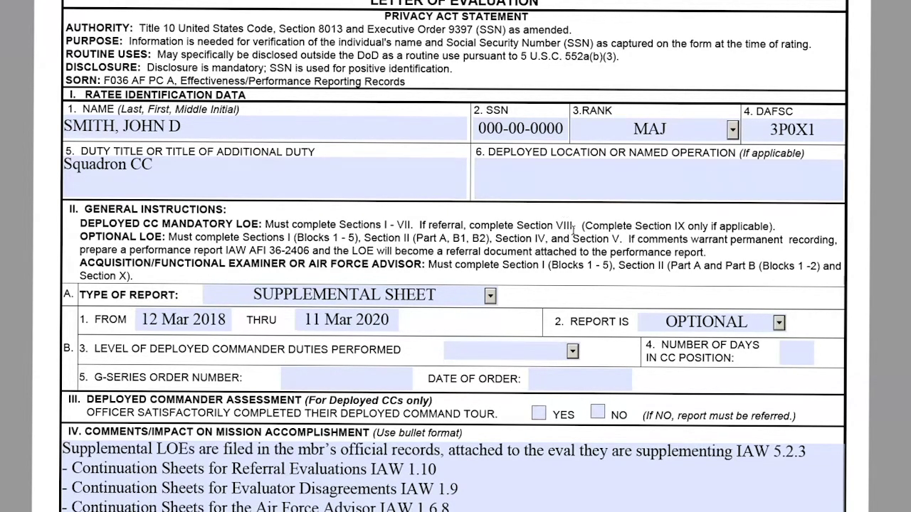
Step: Select SUPPLEMENTAL SHEET as the type of report in Section II
scroll(573, 232, down, 1)
scroll(573, 229, down, 2)
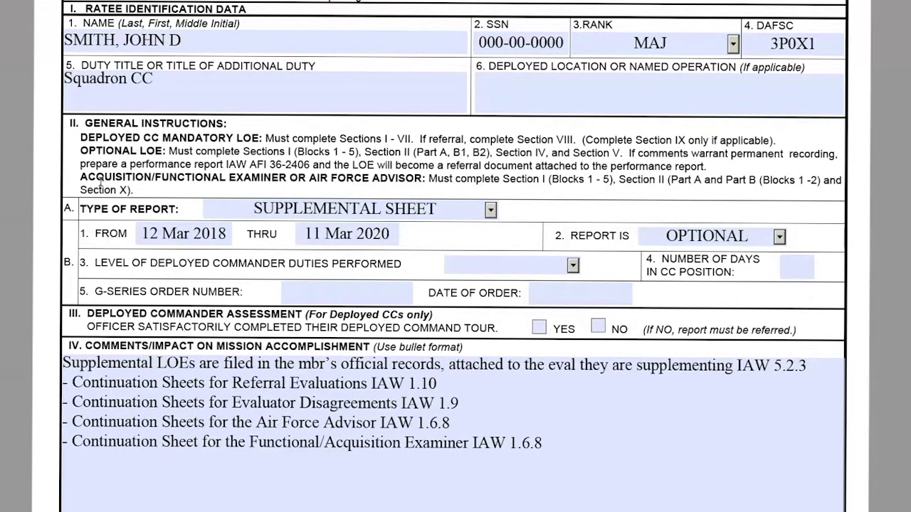
click(490, 209)
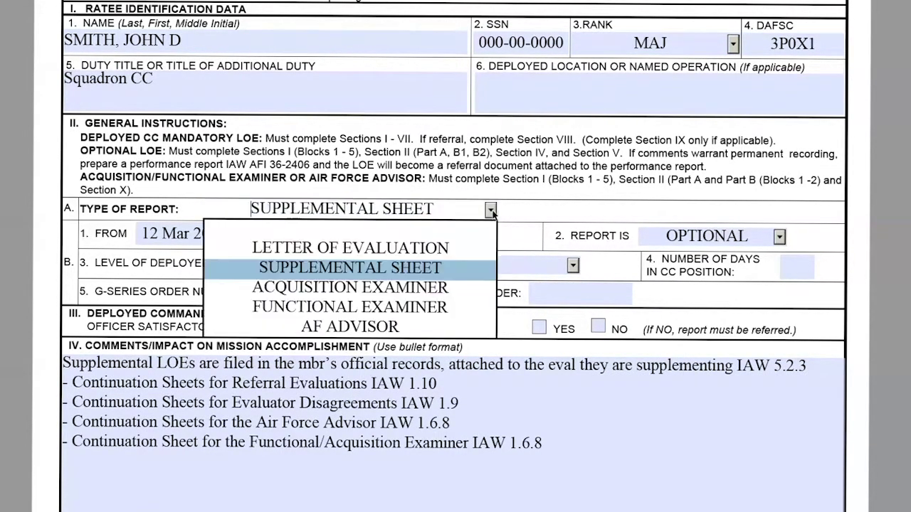
click(321, 271)
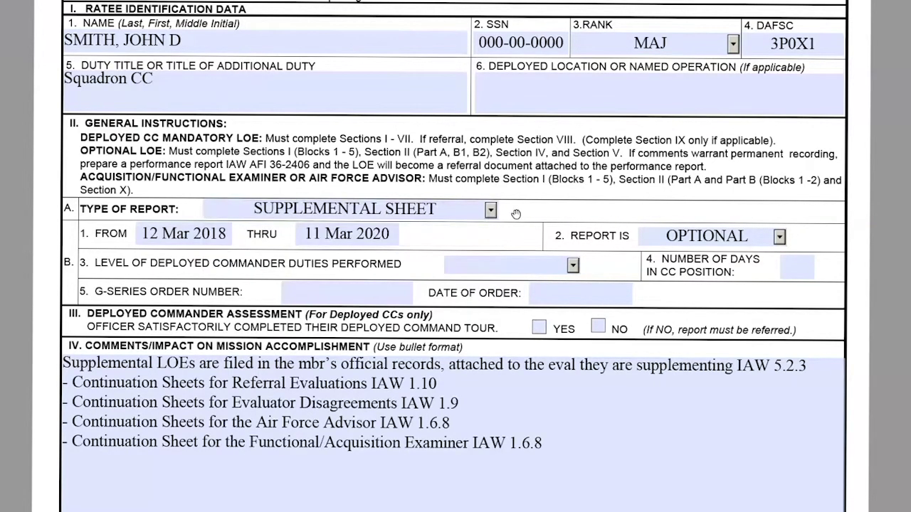
Step: Check the report's From date and set the Report Is block to OPTIONAL
scroll(83, 229, down, 1)
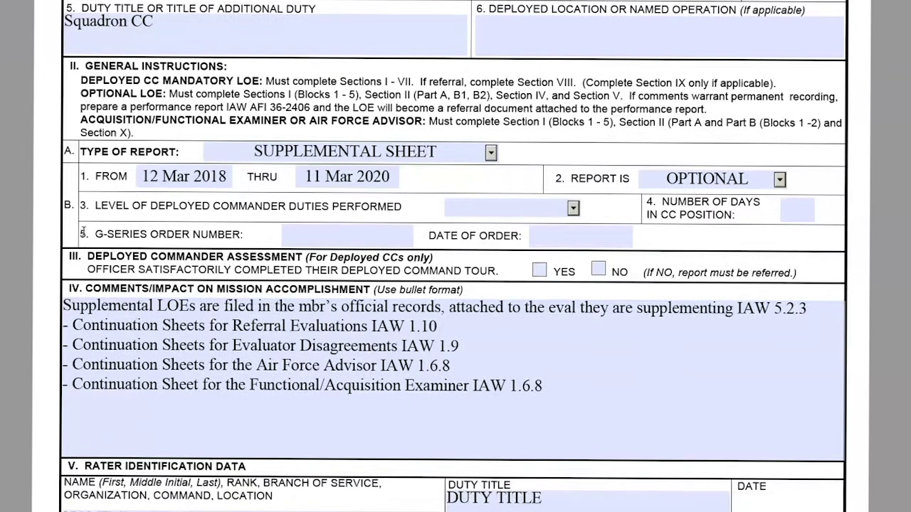
click(153, 179)
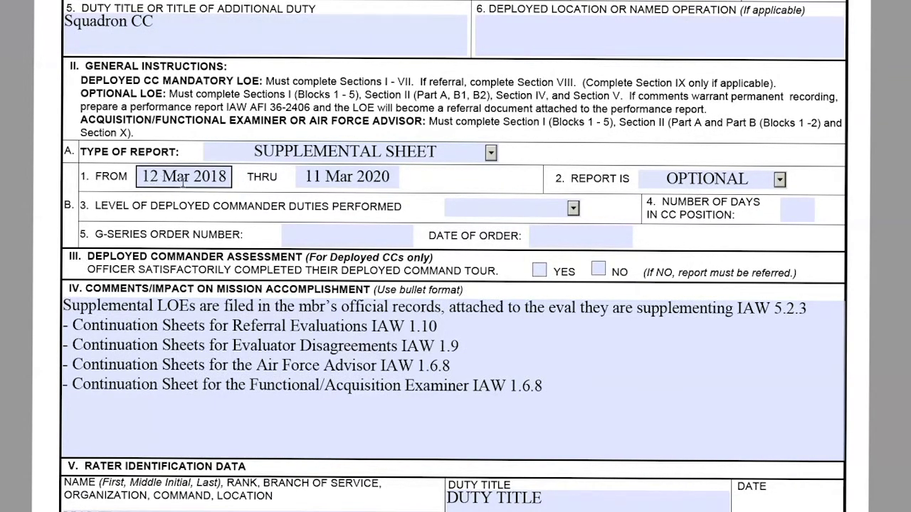
scroll(288, 185, up, 1)
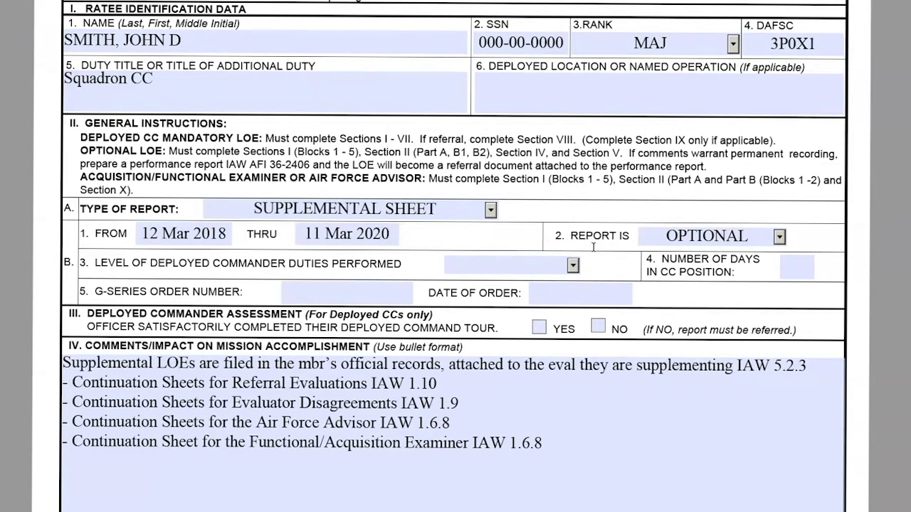
click(781, 239)
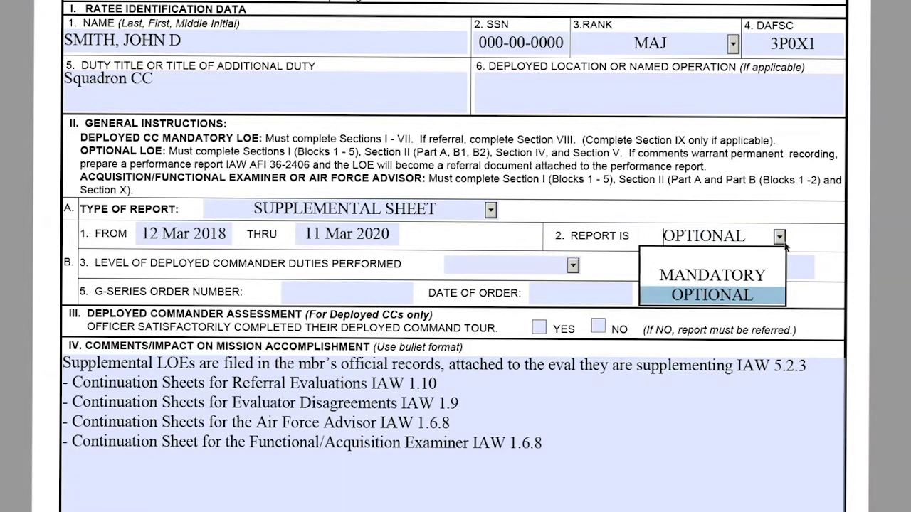
click(764, 295)
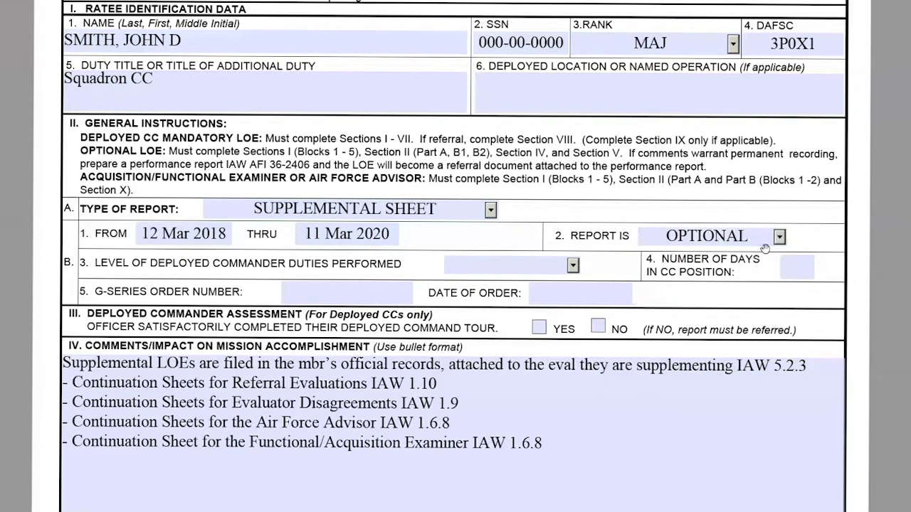
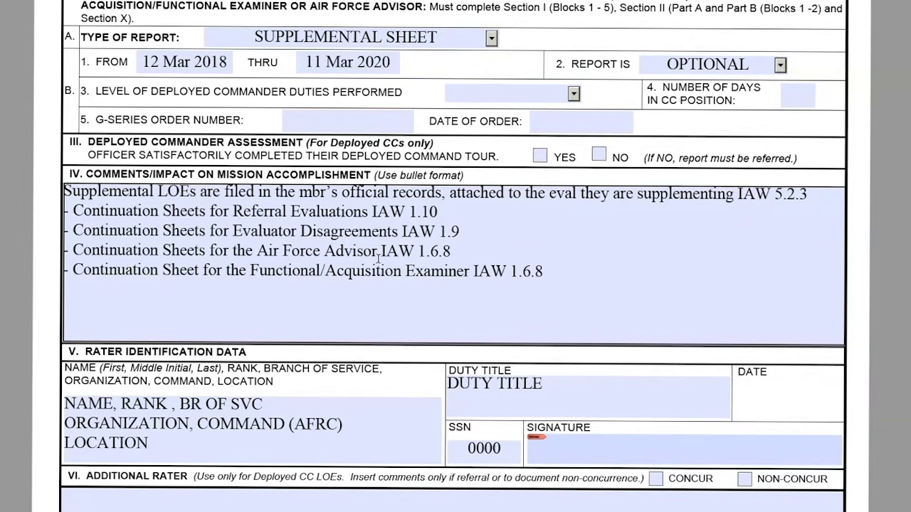
Step: Read the Section IV comments on the supplemental sheet about continuation sheets and their governing paragraphs
click(371, 471)
click(372, 471)
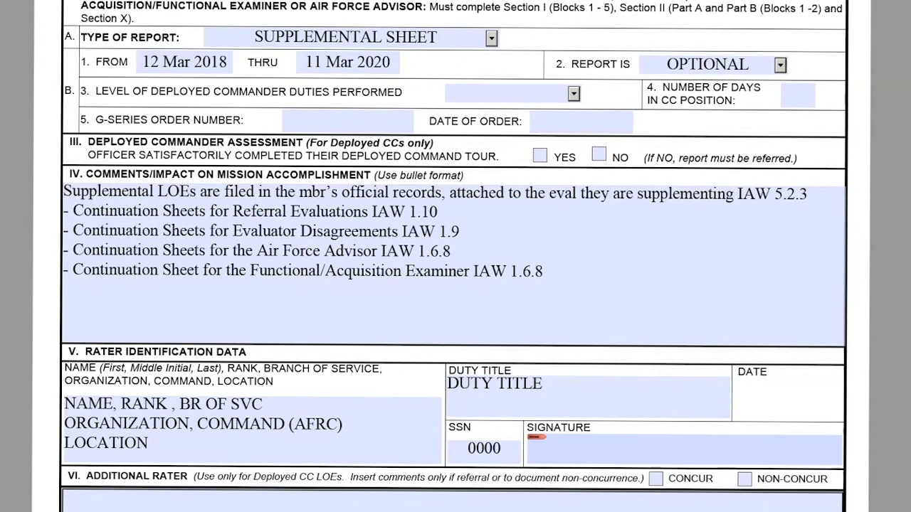
click(484, 238)
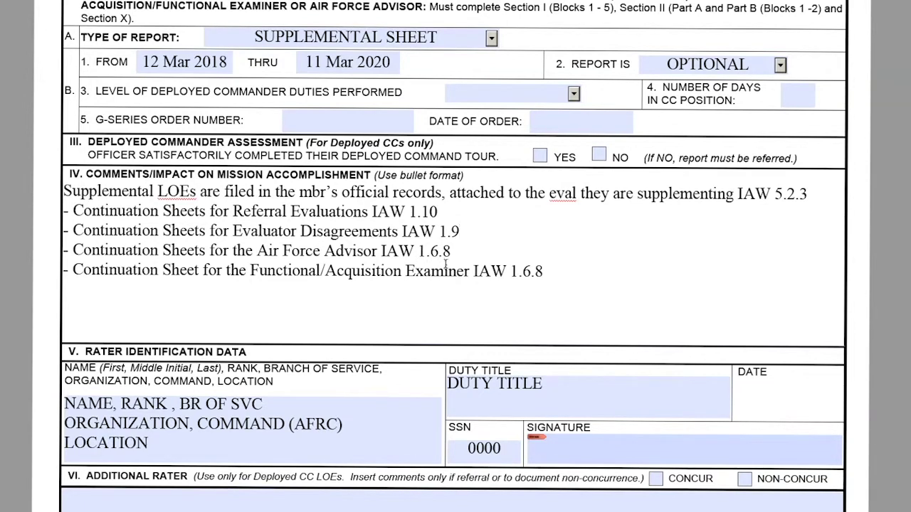
scroll(514, 311, down, 2)
scroll(513, 311, down, 1)
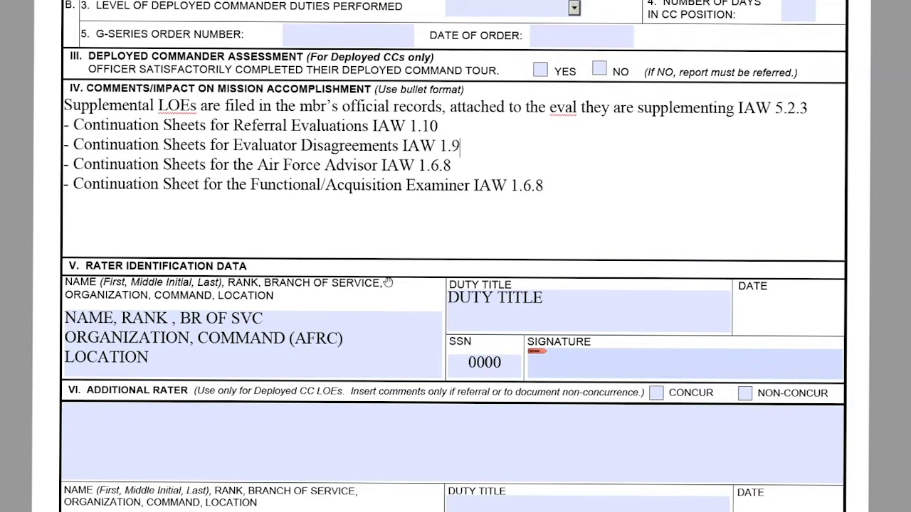
Step: Review the rater identification and additional rater sections of the supplemental sheet, and return to the Section IV comments
click(181, 321)
scroll(333, 297, down, 1)
scroll(334, 297, down, 3)
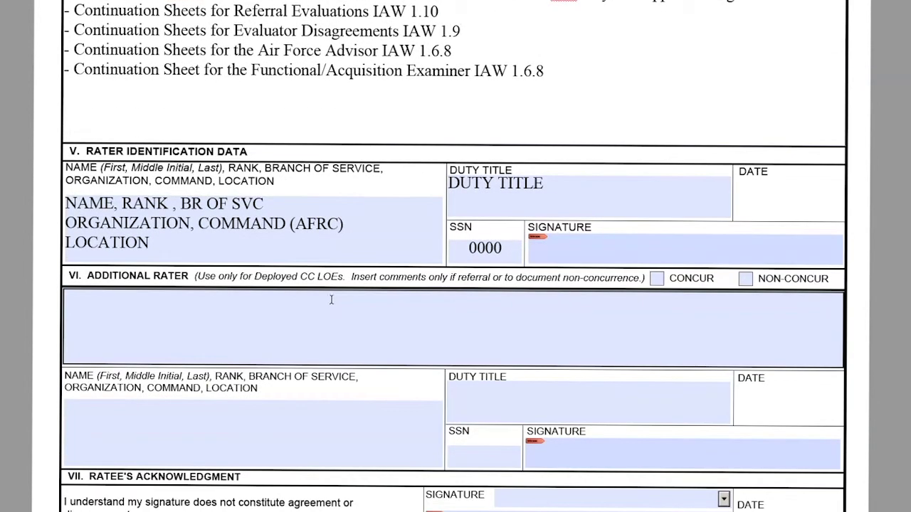
scroll(331, 300, down, 4)
scroll(330, 311, up, 5)
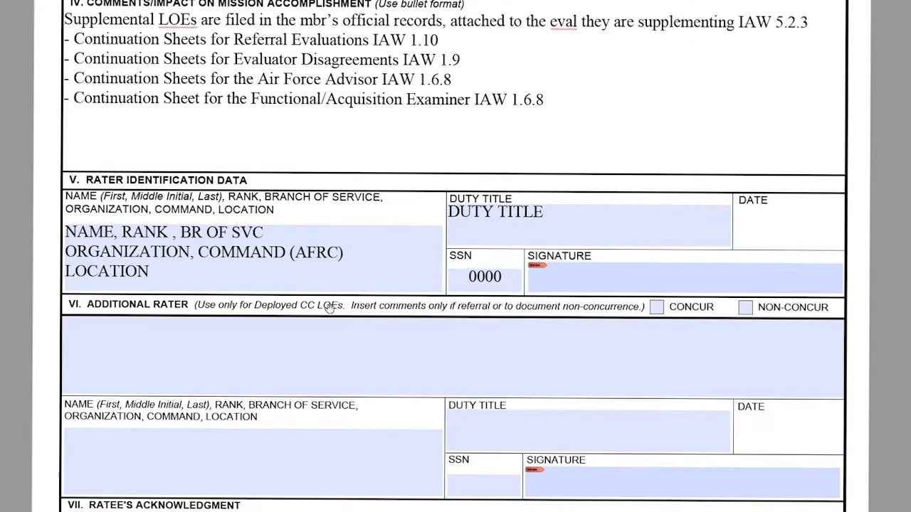
scroll(329, 306, up, 5)
scroll(331, 307, up, 1)
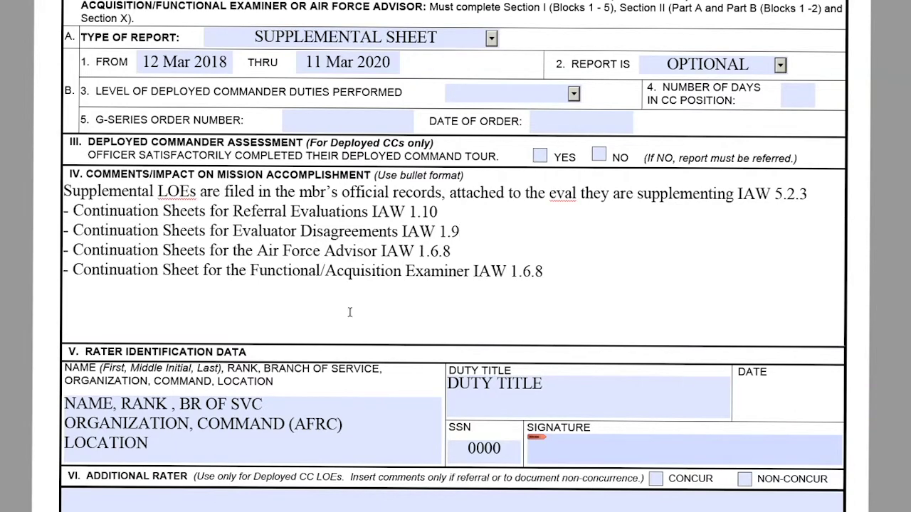
Step: Review the ratee identification blocks on the GAP report form, from name and SSN through duty title and deployed location
scroll(350, 310, up, 3)
scroll(350, 316, up, 6)
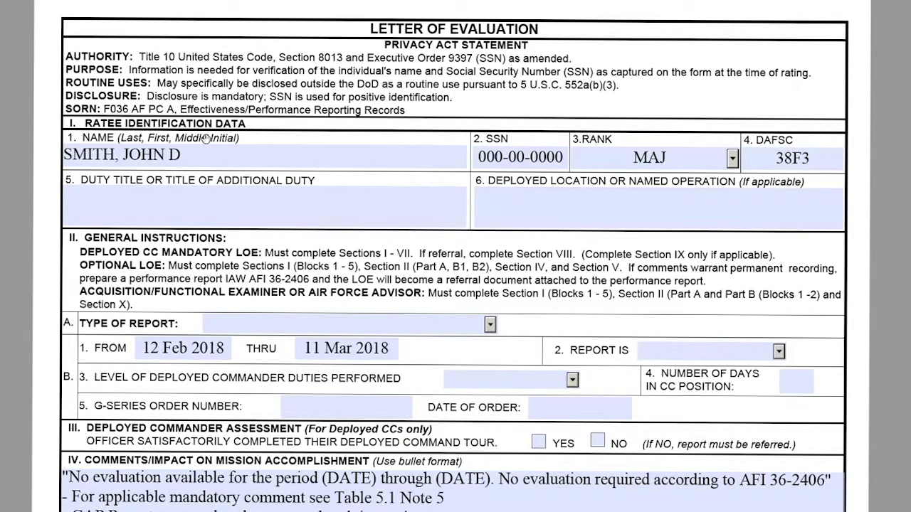
click(179, 154)
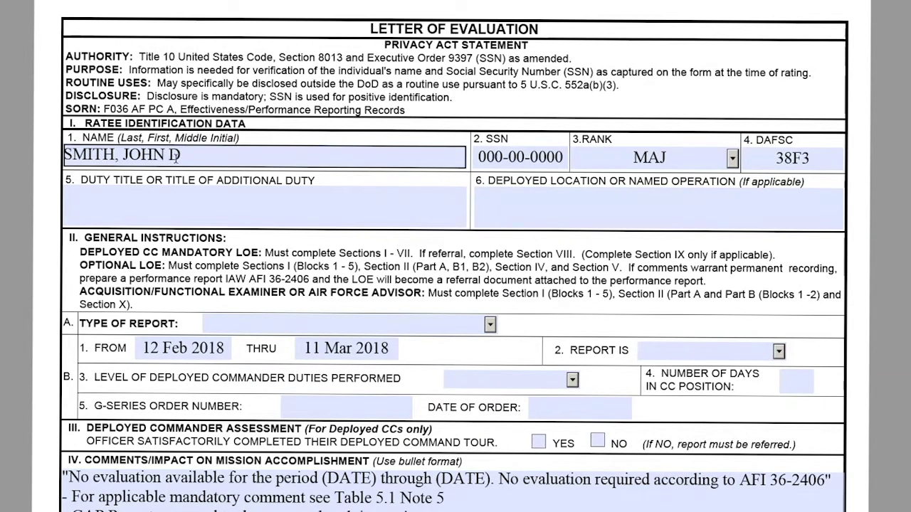
click(516, 156)
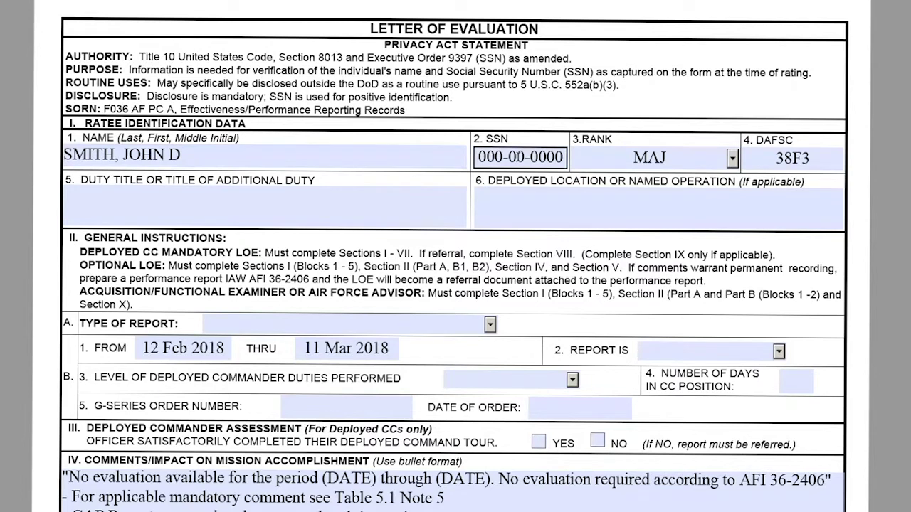
click(575, 157)
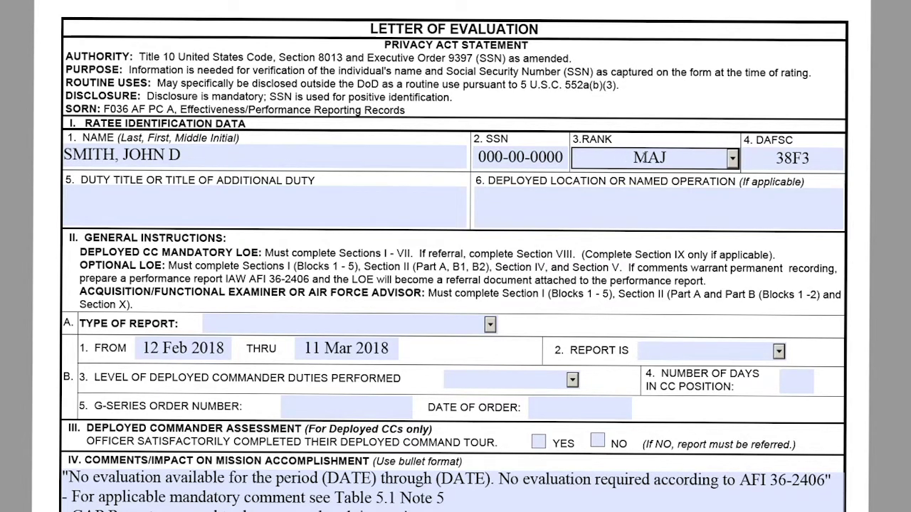
click(777, 158)
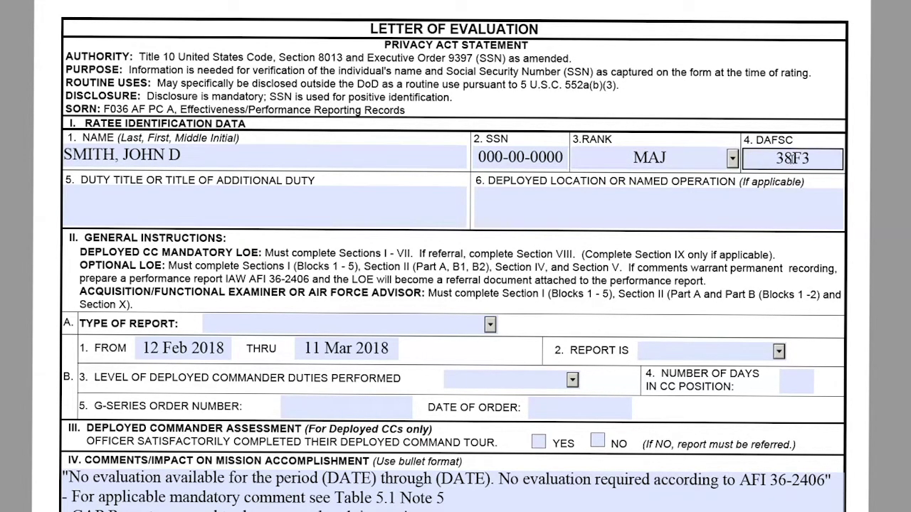
click(139, 205)
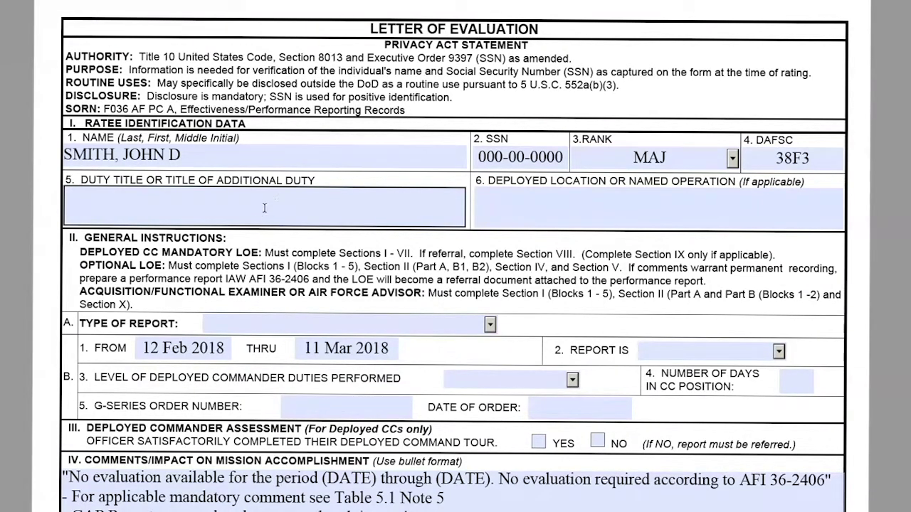
click(522, 203)
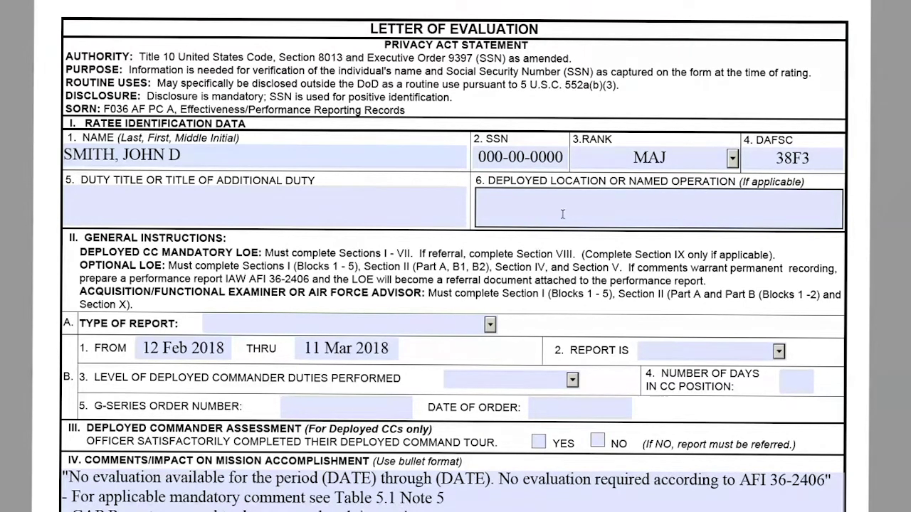
scroll(397, 267, down, 1)
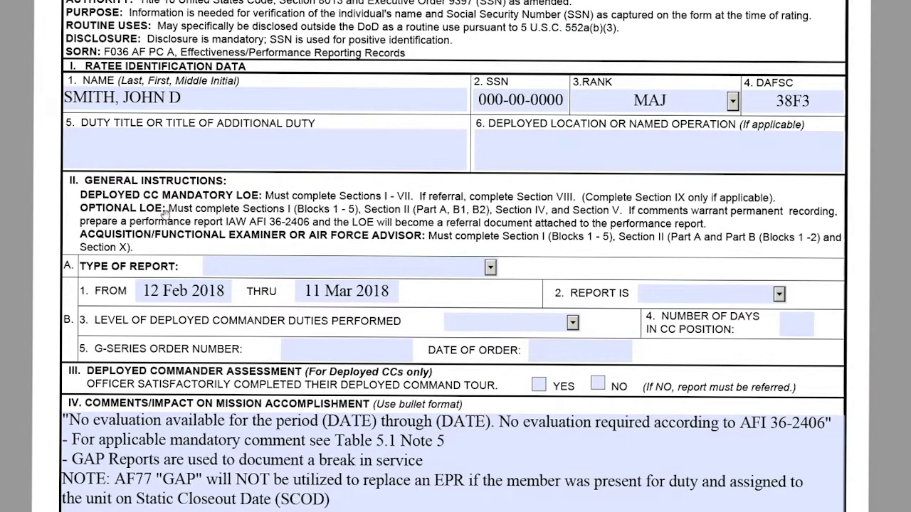
Step: Review the Type of Report choices and the From and Thru dates on the GAP report
click(495, 269)
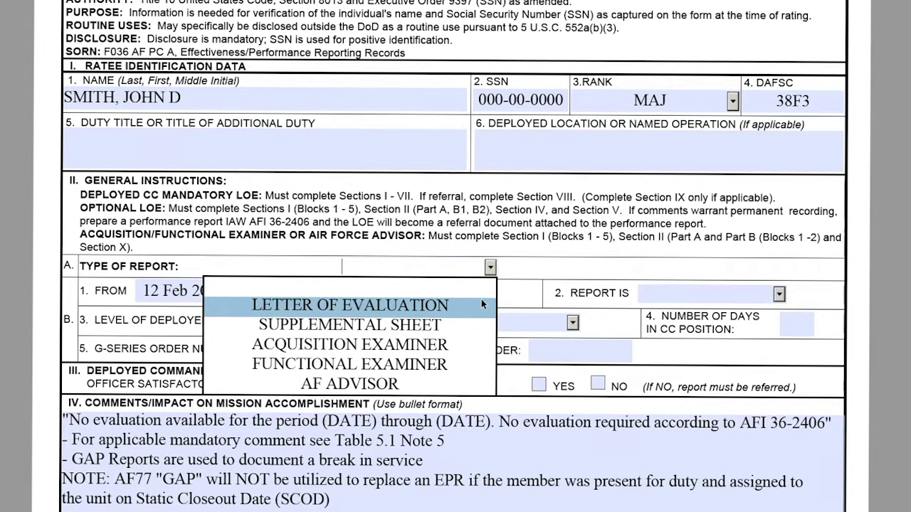
click(490, 269)
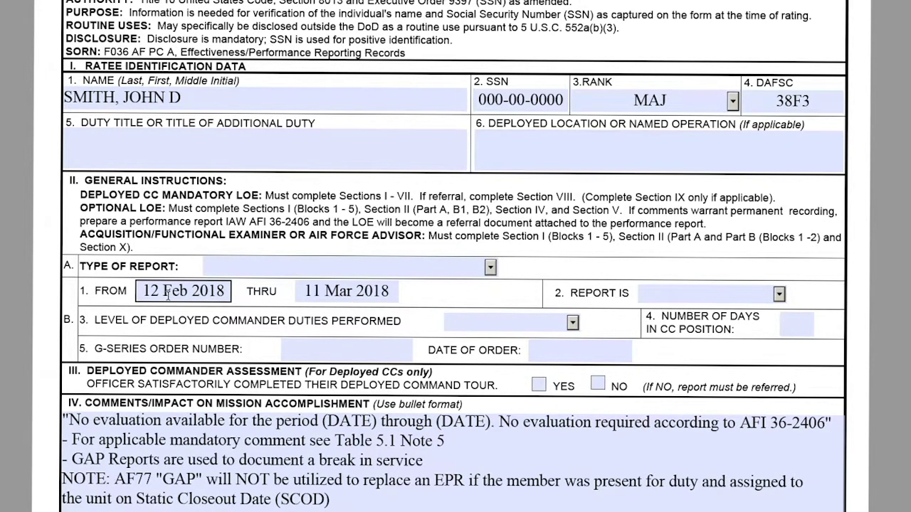
click(307, 293)
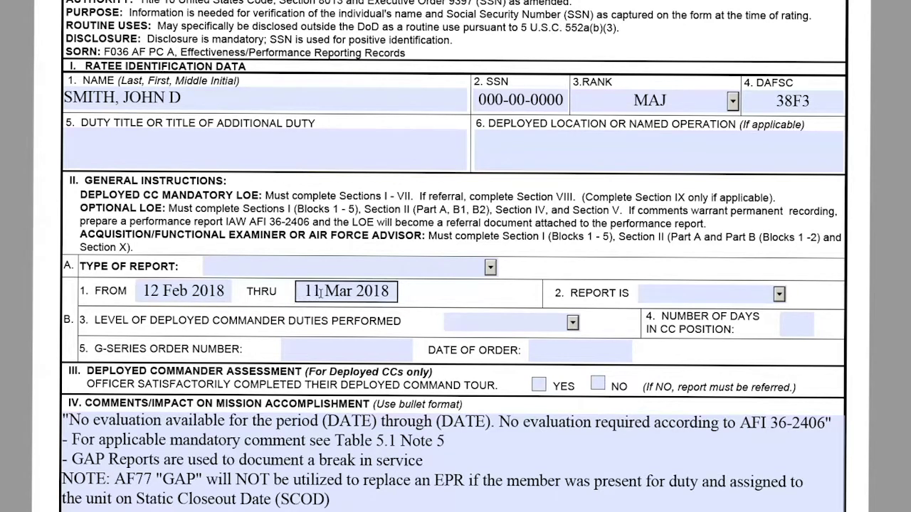
click(413, 302)
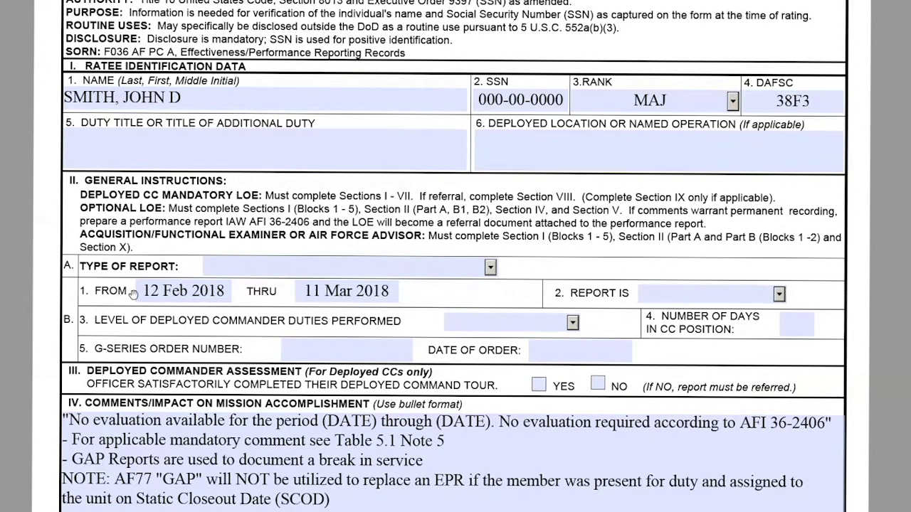
click(153, 296)
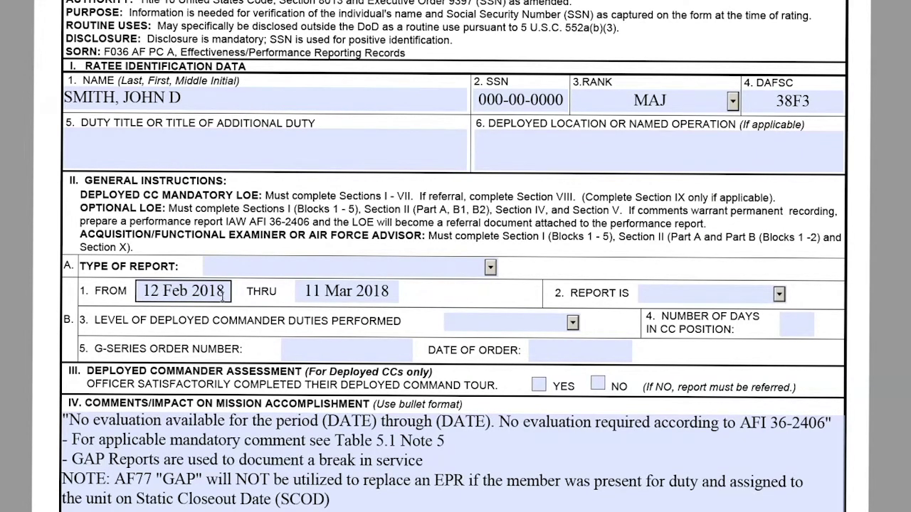
key(Tab)
click(402, 295)
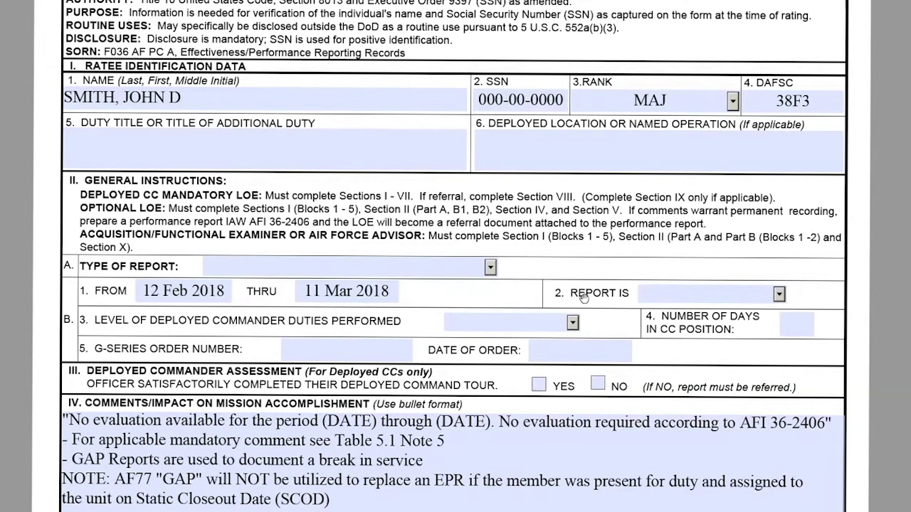
Step: Keep the Report Is block blank and review the deployed commander and G-series order blocks on the GAP report
click(373, 299)
click(780, 299)
click(762, 313)
scroll(129, 377, up, 1)
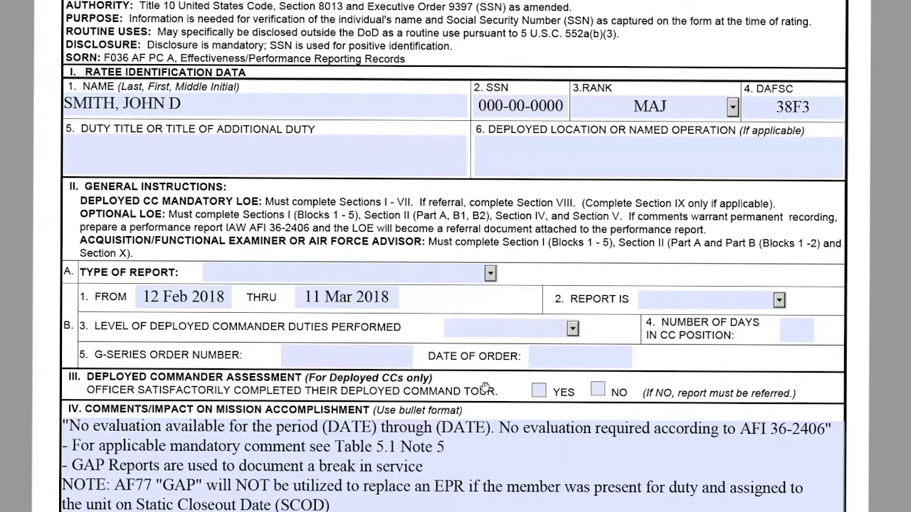
click(387, 350)
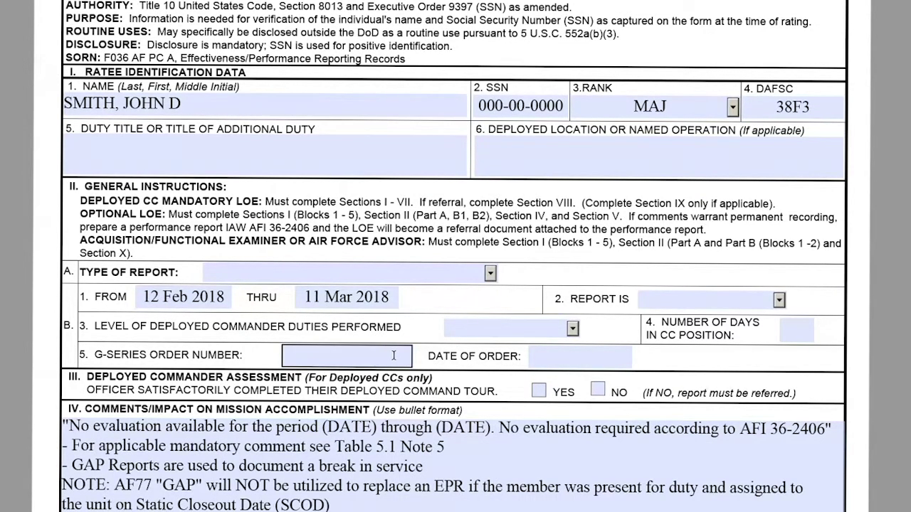
click(448, 370)
scroll(450, 369, down, 2)
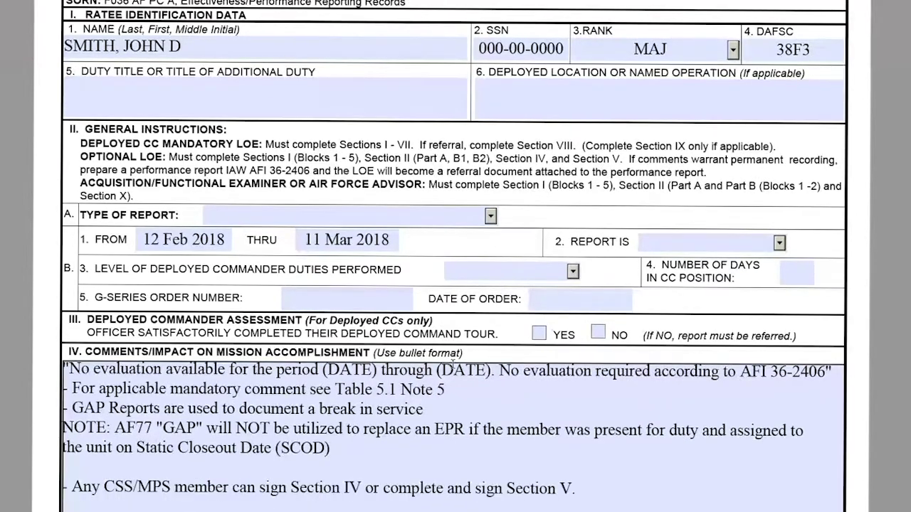
Step: Read the mandatory Section IV comment on the GAP report and compare its date placeholders with the From and Thru dates
scroll(452, 364, down, 4)
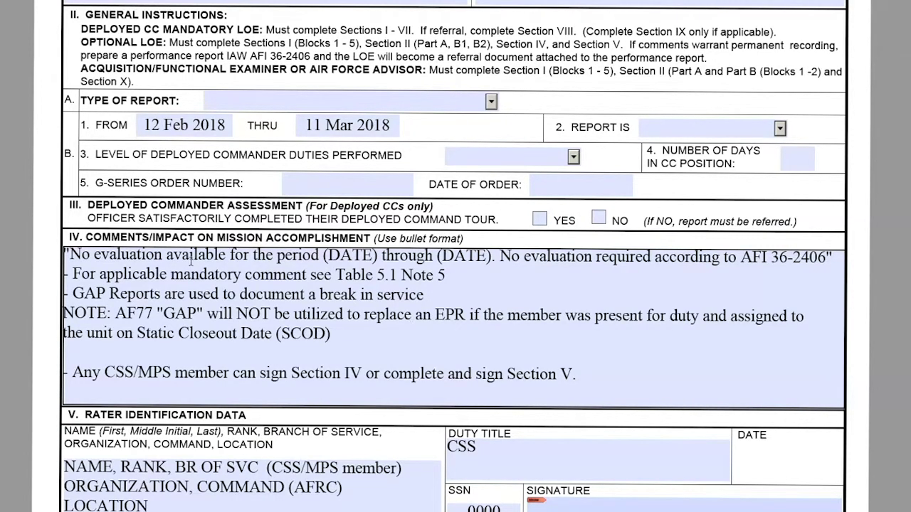
click(62, 254)
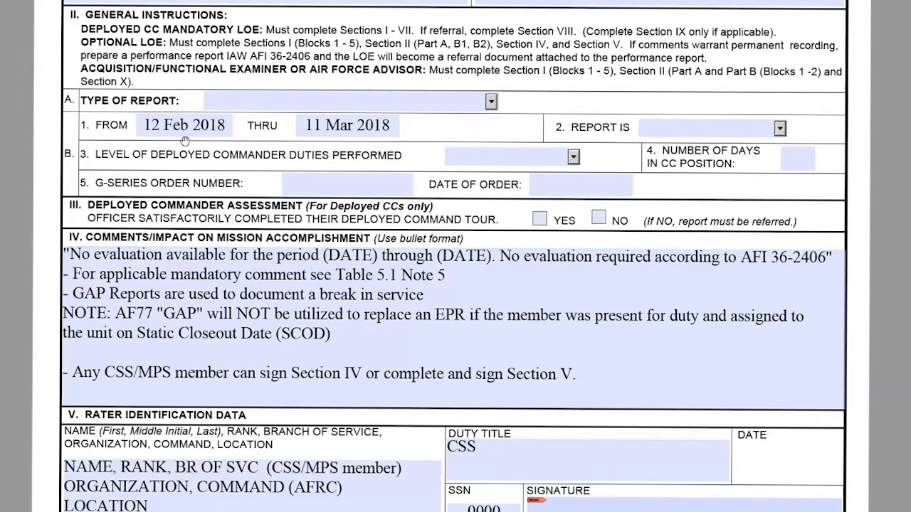
click(324, 256)
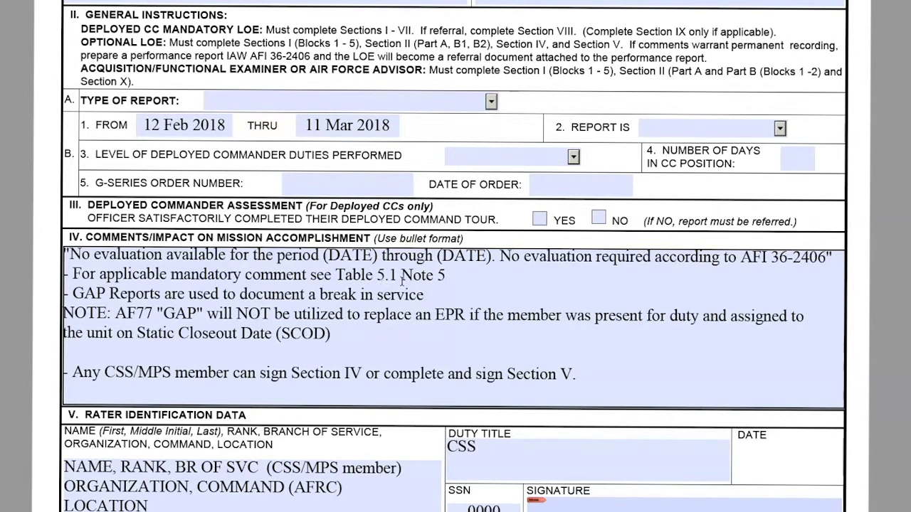
click(167, 259)
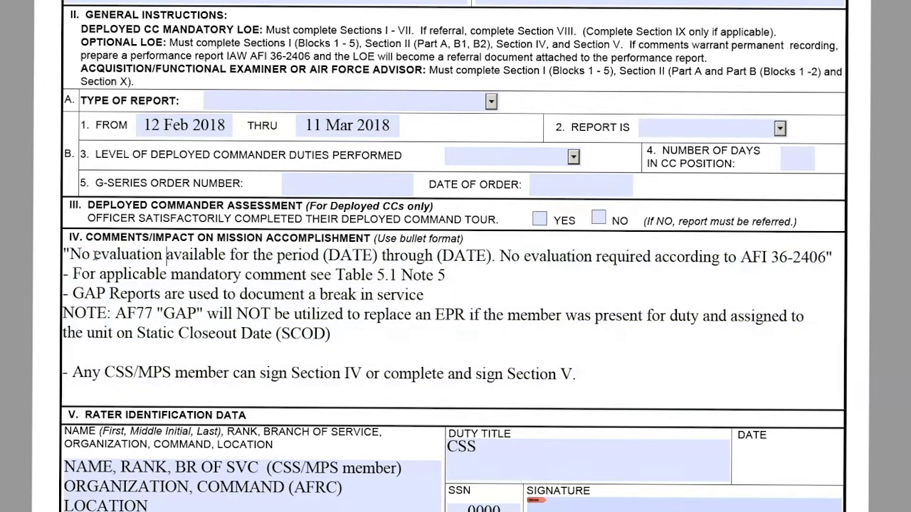
click(90, 256)
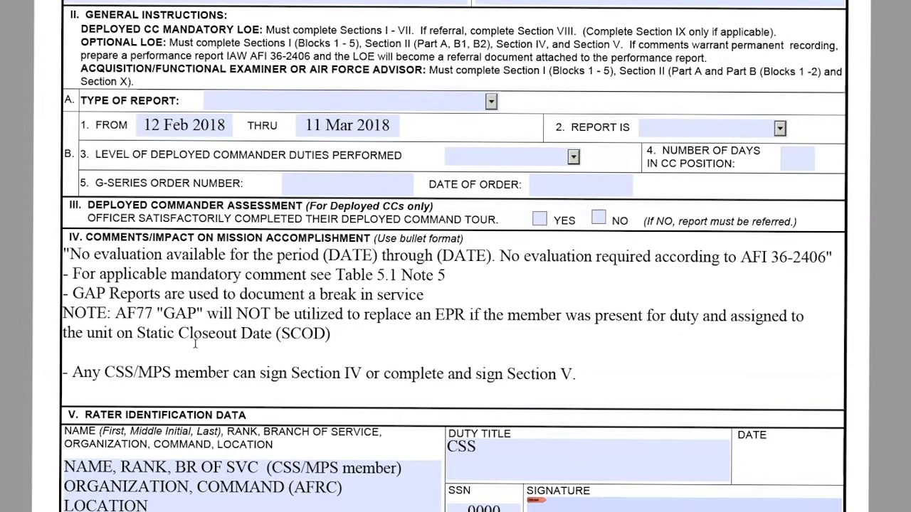
Step: Read the Section IV notes on GAP report use and signing, and review the Section V rater identification data
scroll(295, 352, down, 2)
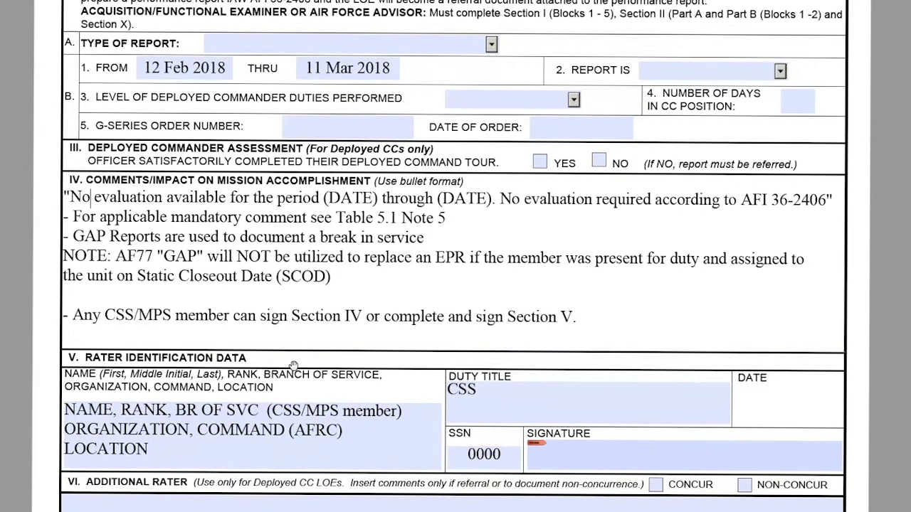
scroll(294, 365, down, 2)
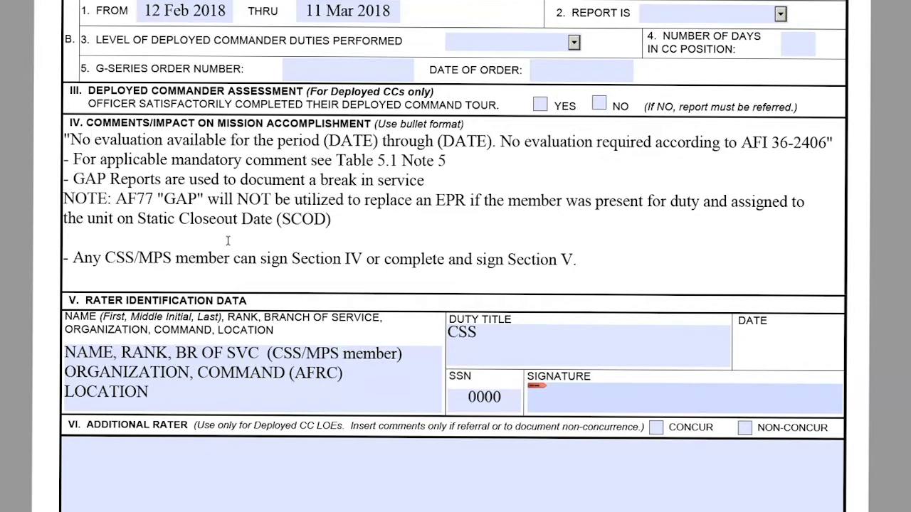
click(101, 237)
click(177, 350)
Step: Review the additional rater and ratee's acknowledgment sections of the GAP report, and return to the Section IV comments
scroll(307, 369, down, 3)
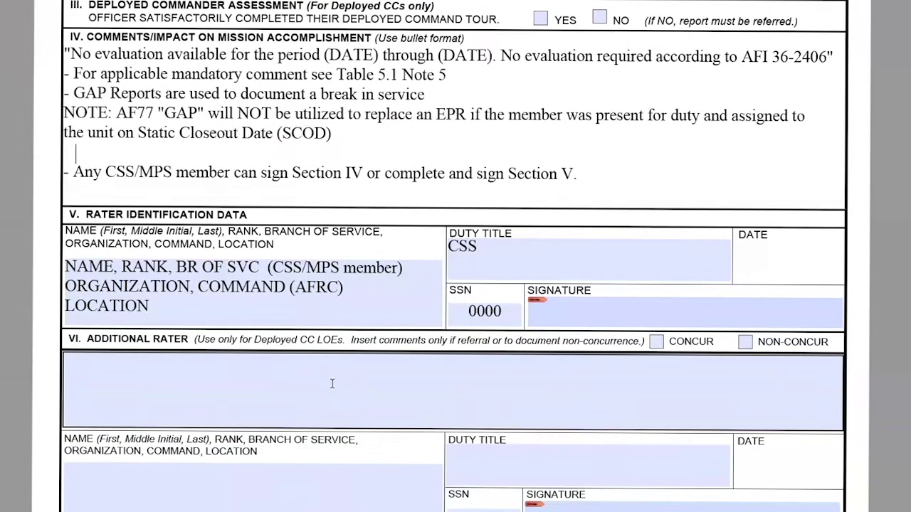
scroll(322, 358, down, 8)
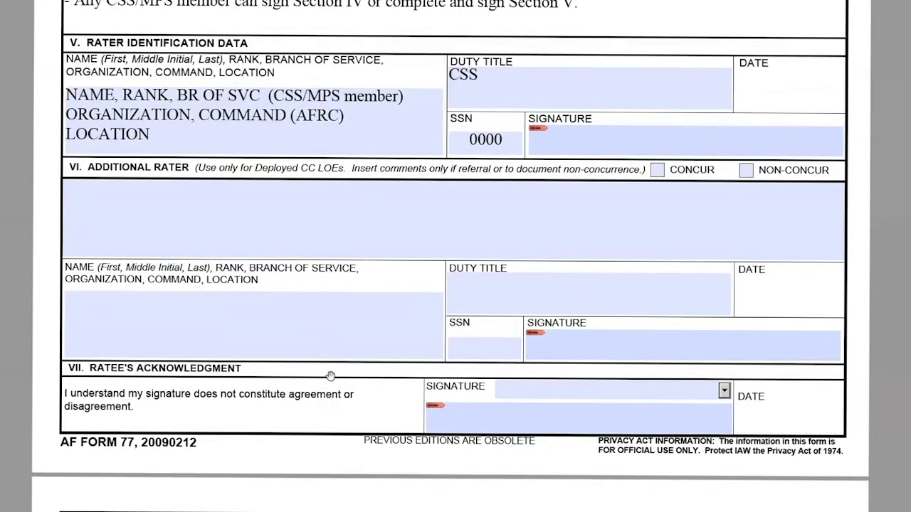
scroll(348, 391, down, 4)
scroll(347, 391, up, 8)
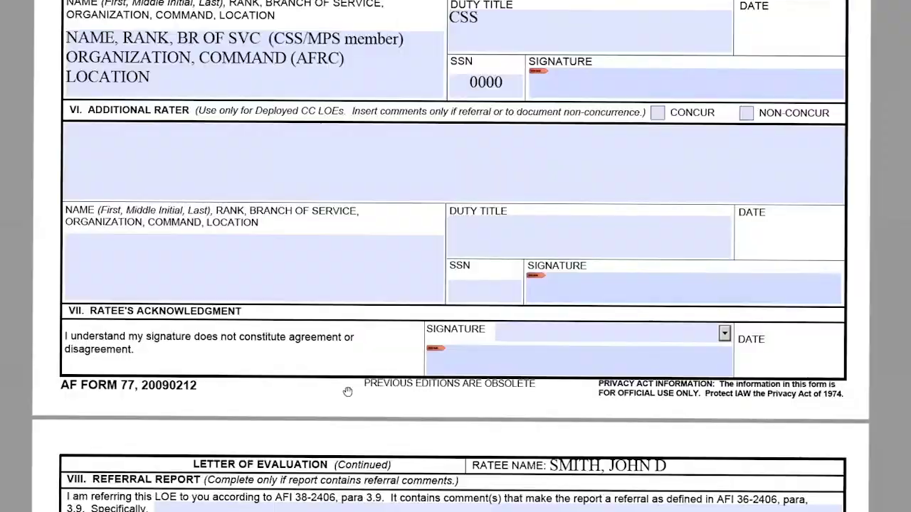
scroll(347, 391, up, 12)
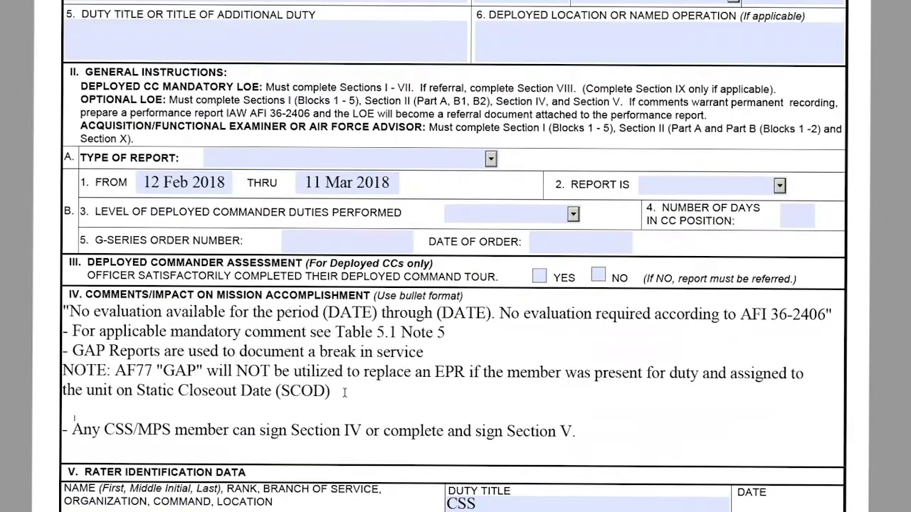
scroll(343, 393, up, 3)
click(389, 326)
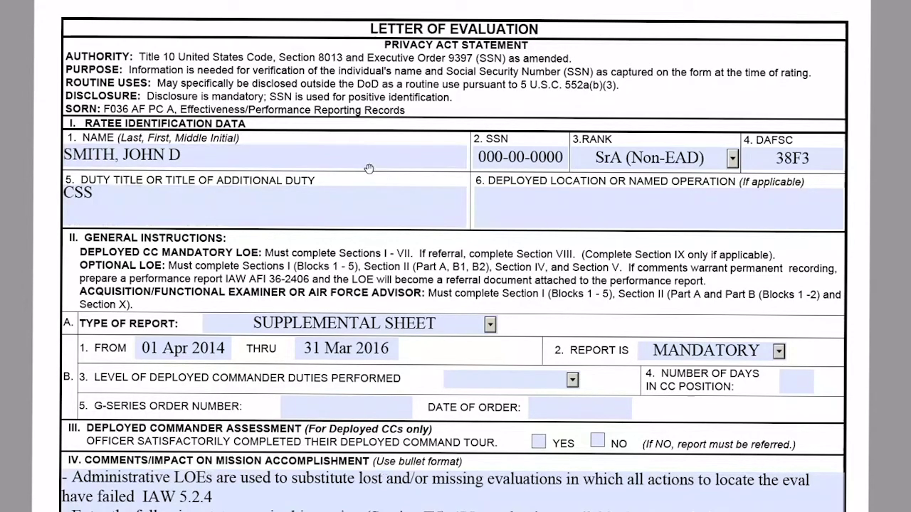
Step: Review the ratee identification blocks on the administrative LOE, from name and SSN through duty title and deployed location
click(231, 162)
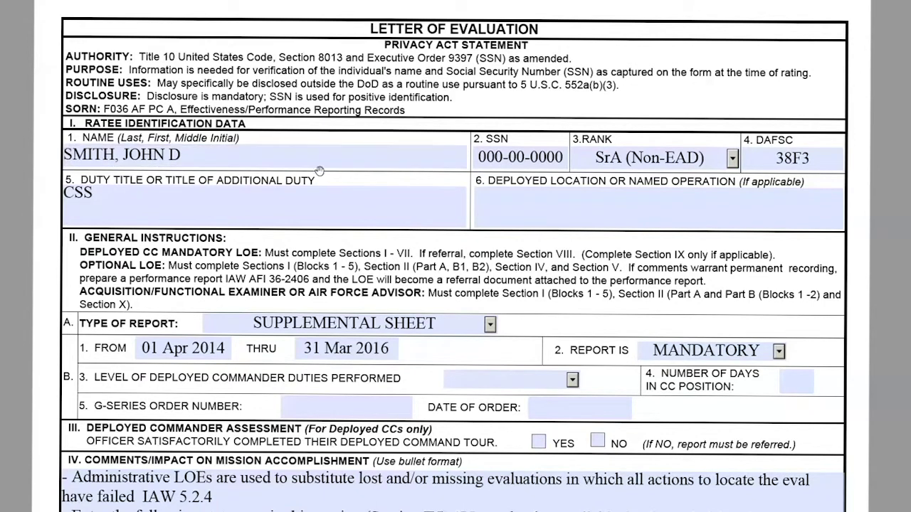
click(495, 164)
key(Tab)
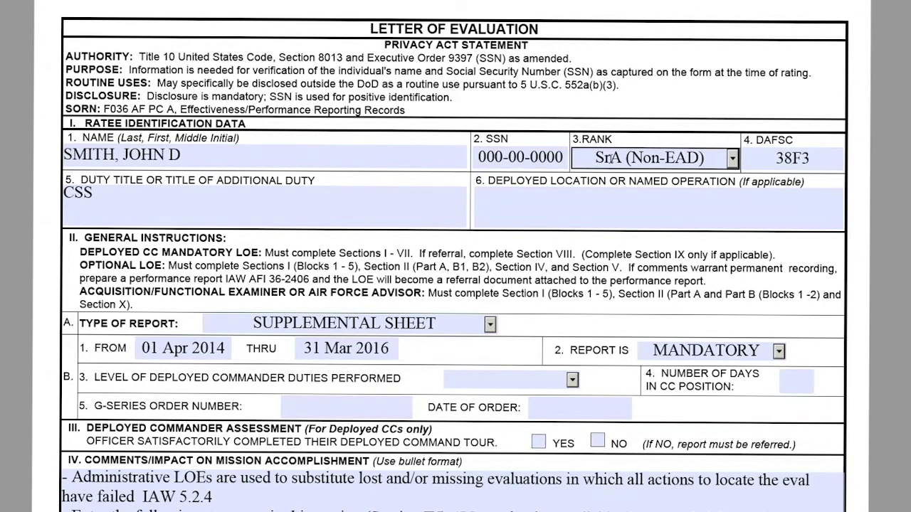
click(794, 151)
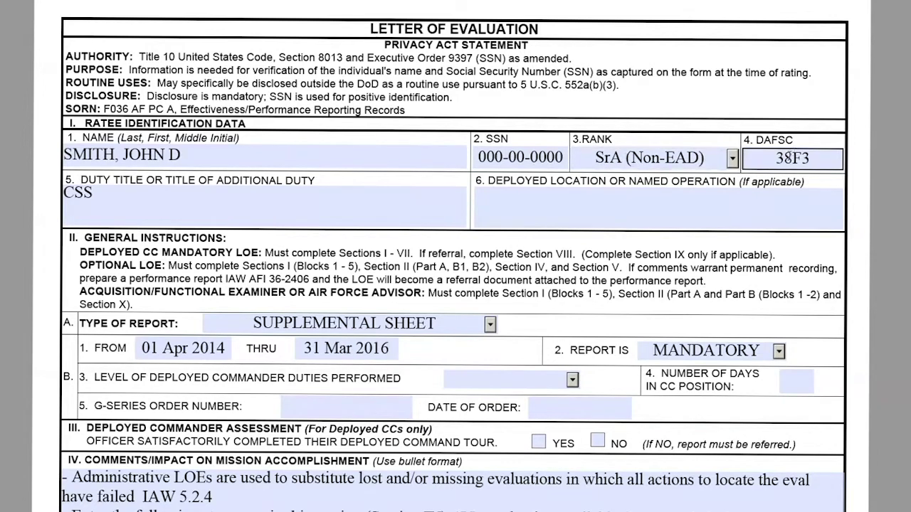
key(Tab)
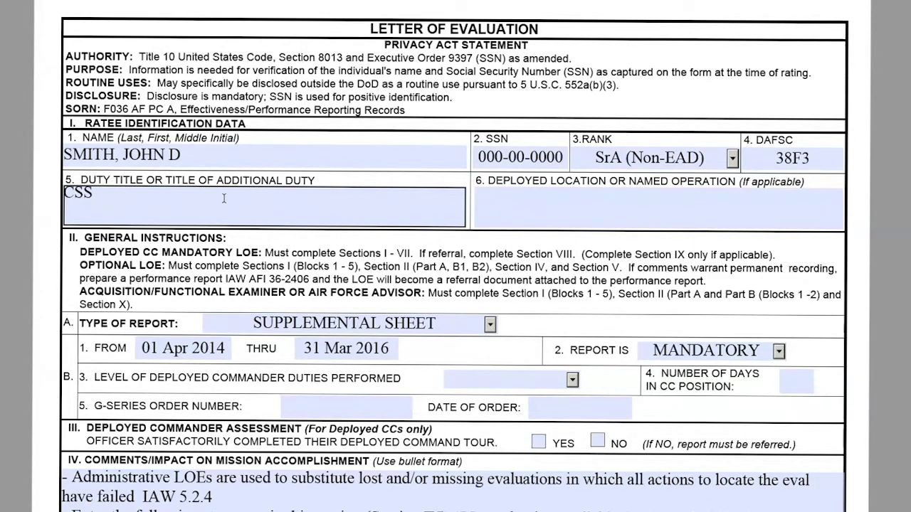
click(515, 201)
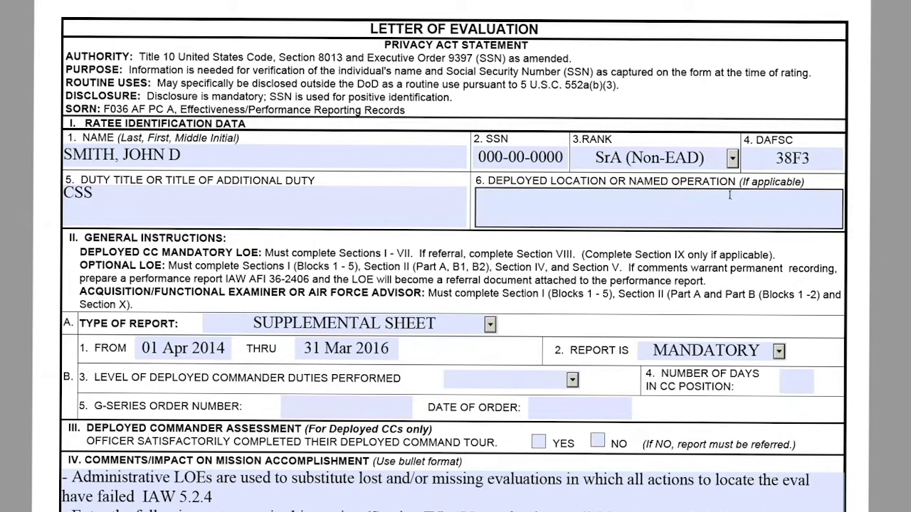
key(Tab)
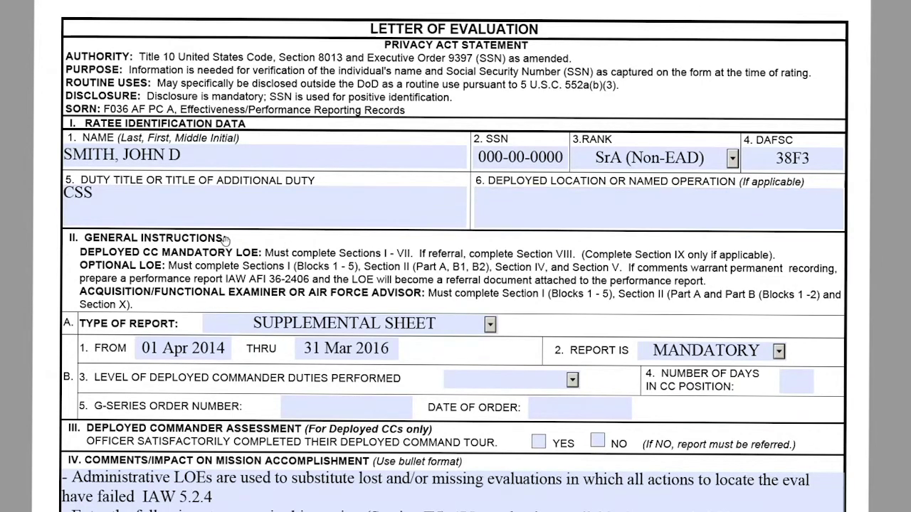
Step: Set the administrative LOE's Type of Report to SUPPLEMENTAL SHEET
scroll(385, 273, down, 2)
scroll(388, 269, down, 2)
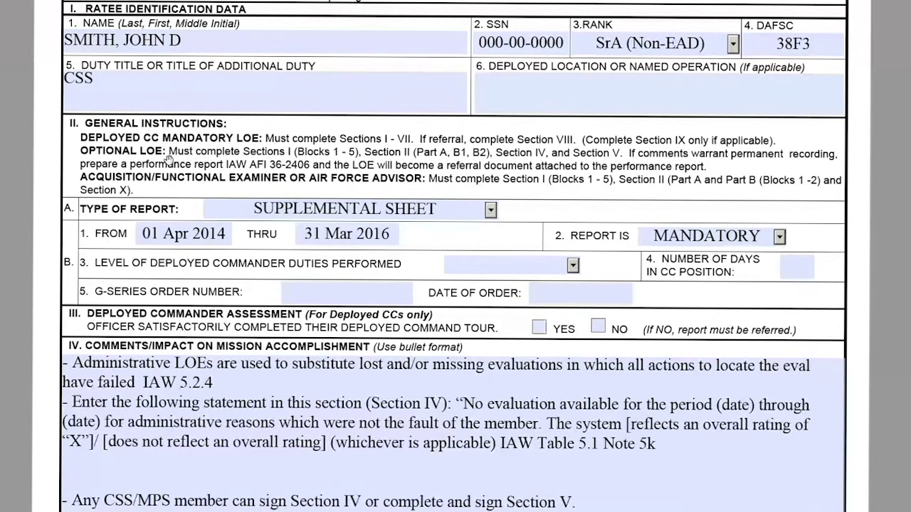
click(467, 213)
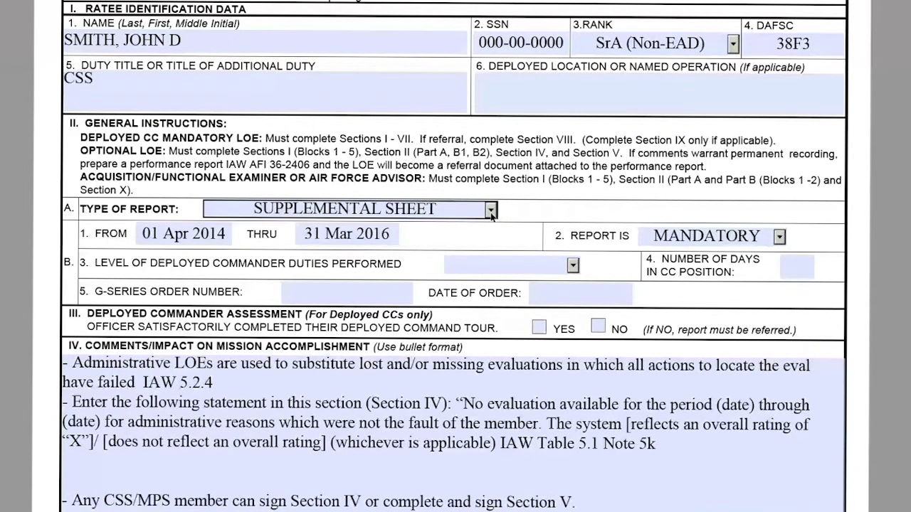
click(491, 210)
click(477, 268)
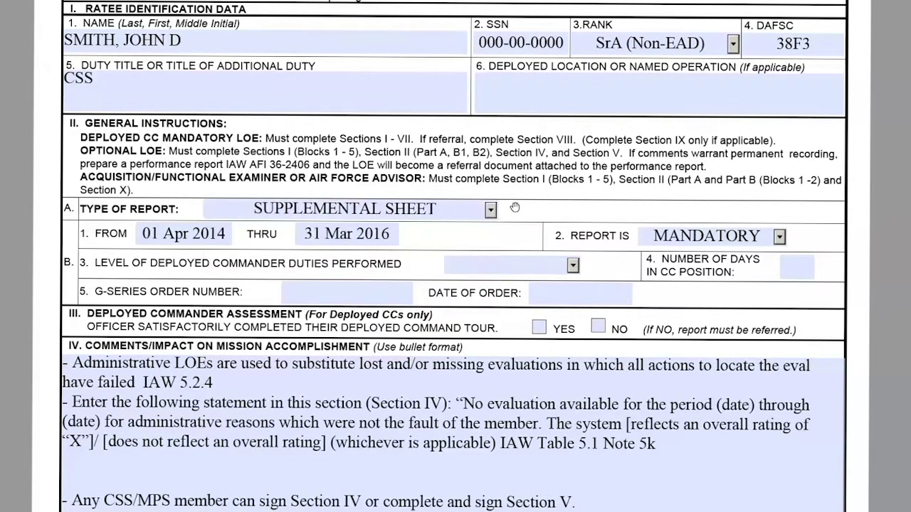
Step: Check the From and Thru dates of the administrative LOE
click(207, 229)
click(106, 240)
click(182, 239)
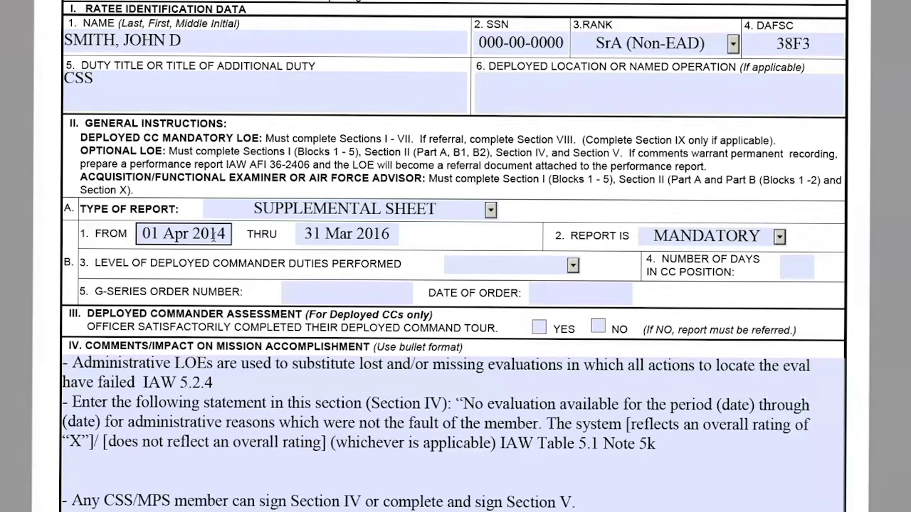
click(327, 237)
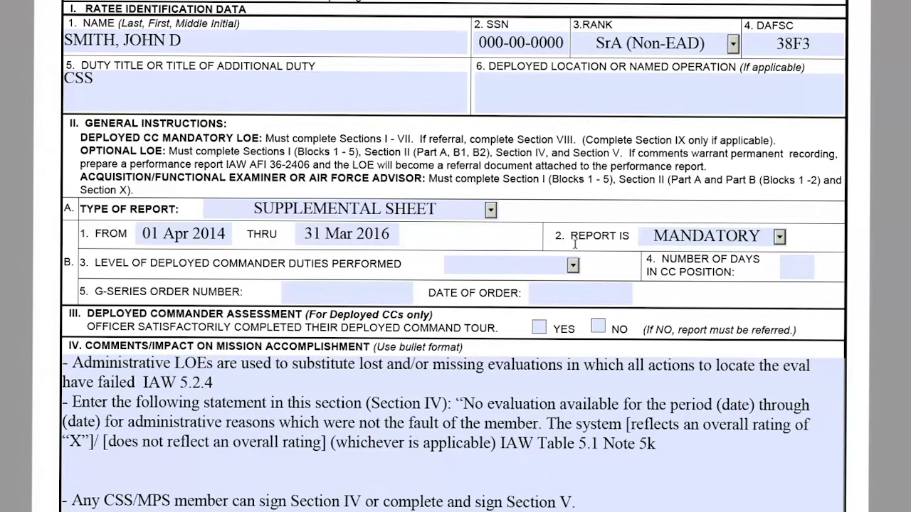
Step: Set the administrative LOE's Report Is block to MANDATORY
click(791, 242)
click(779, 237)
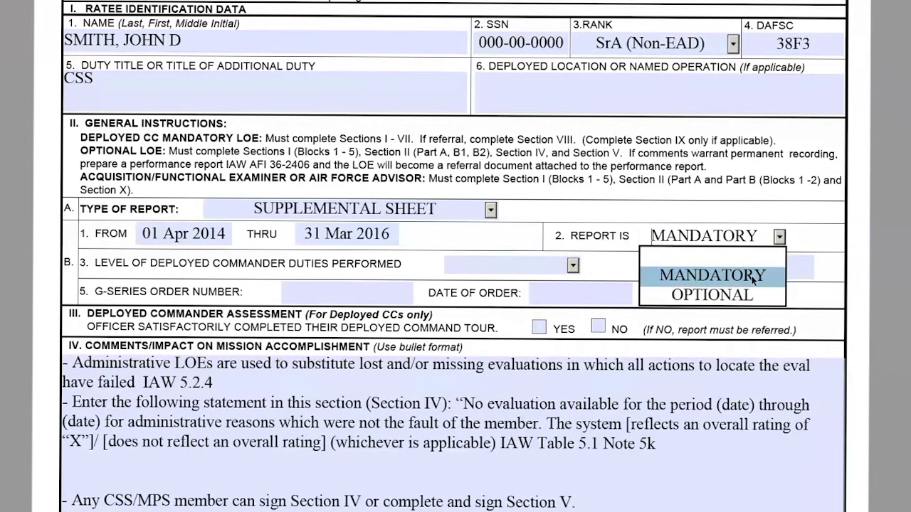
click(753, 278)
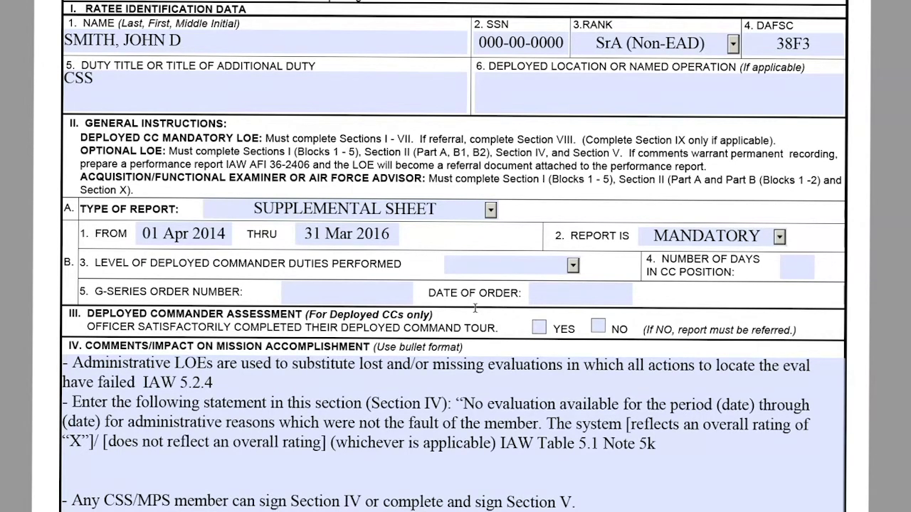
Step: Review the administrative LOE's Section IV comments, including the required statement that no evaluation is available for the period
scroll(474, 307, down, 3)
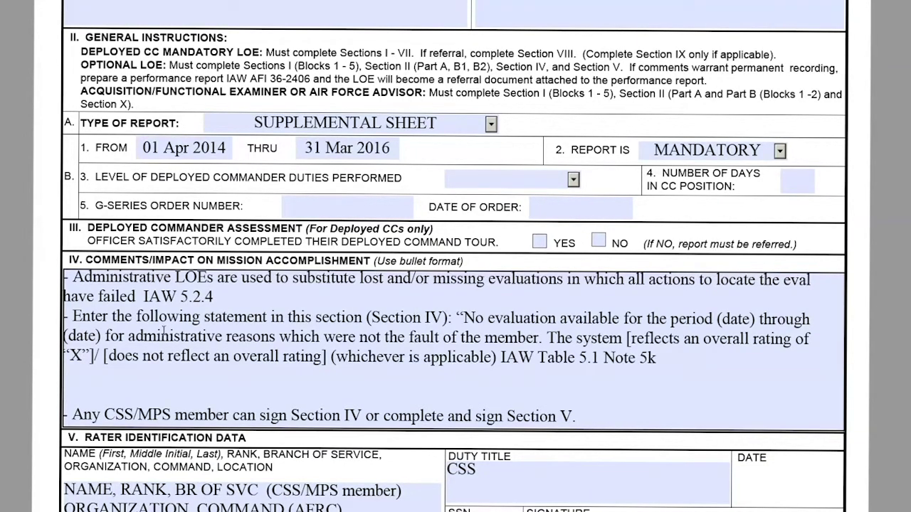
click(213, 377)
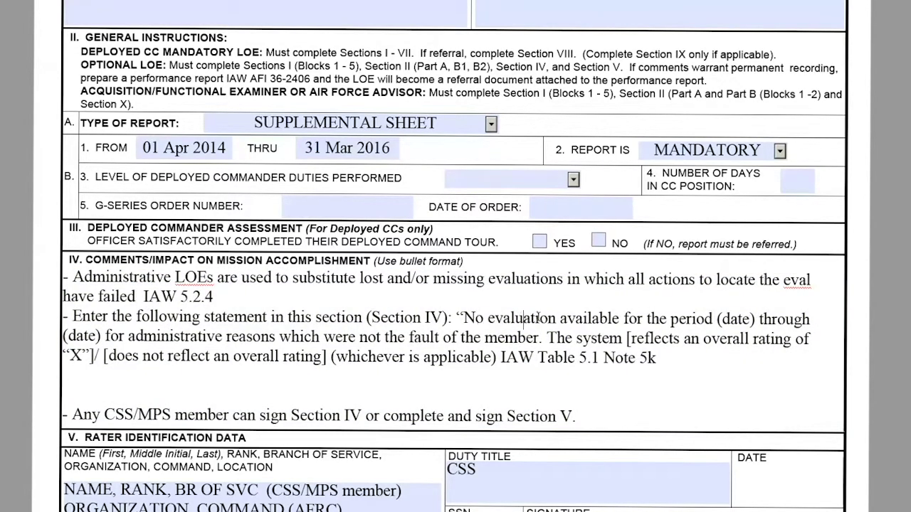
drag(486, 319, 575, 314)
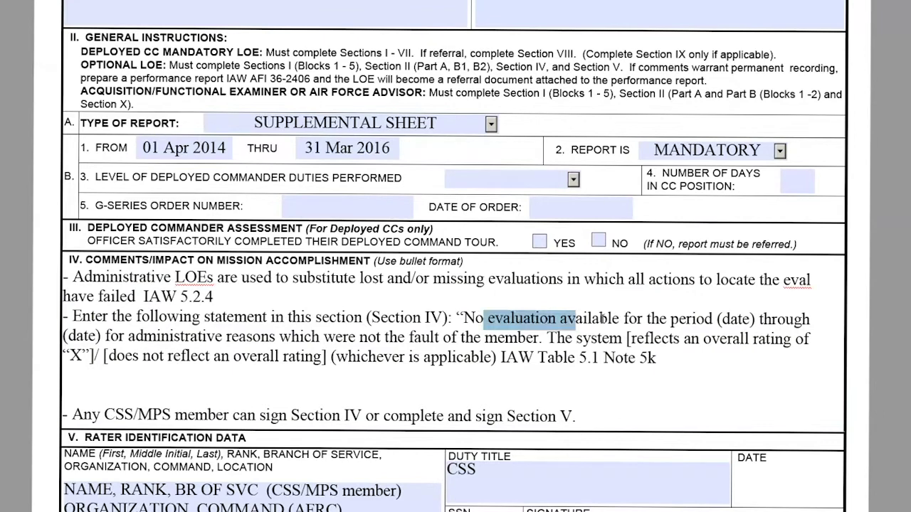
click(600, 320)
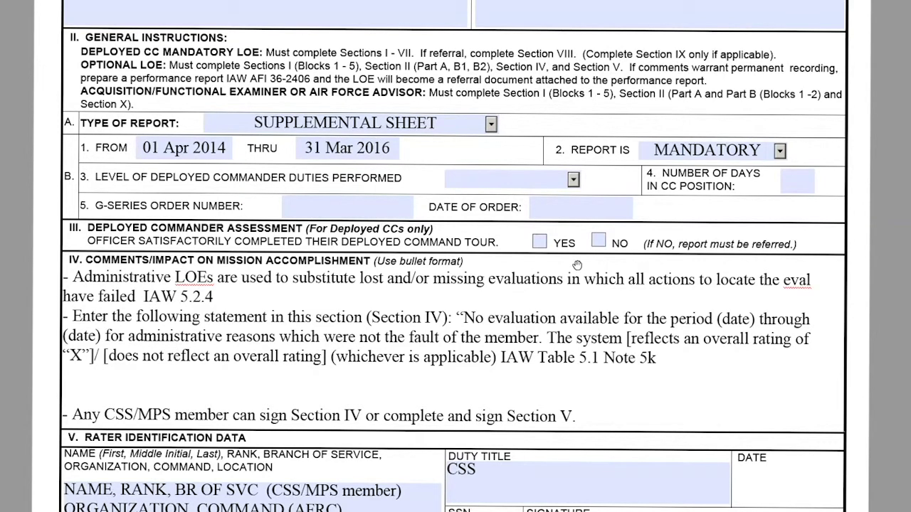
click(599, 319)
drag(105, 337, 129, 337)
click(147, 337)
Step: Examine the administrative LOE's rater identification data, additional rater, ratee's acknowledgment and referral report sections
scroll(261, 324, down, 5)
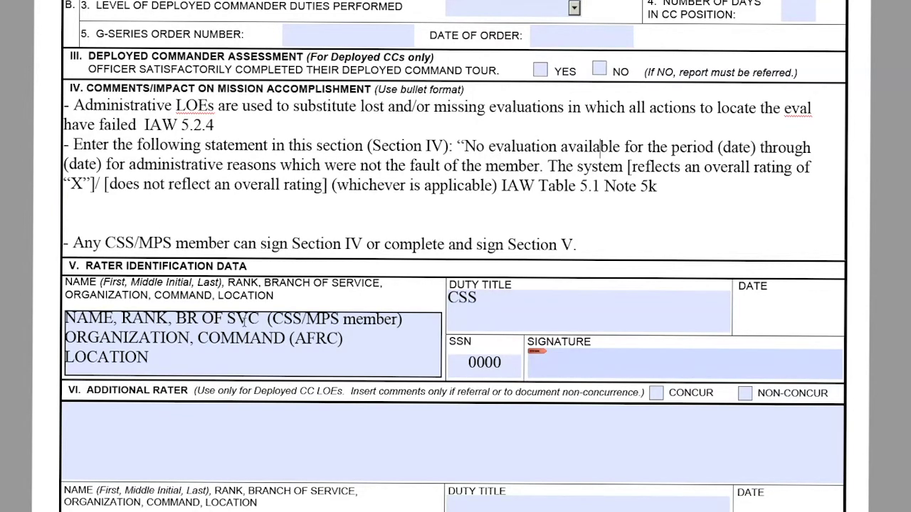
scroll(200, 327, down, 2)
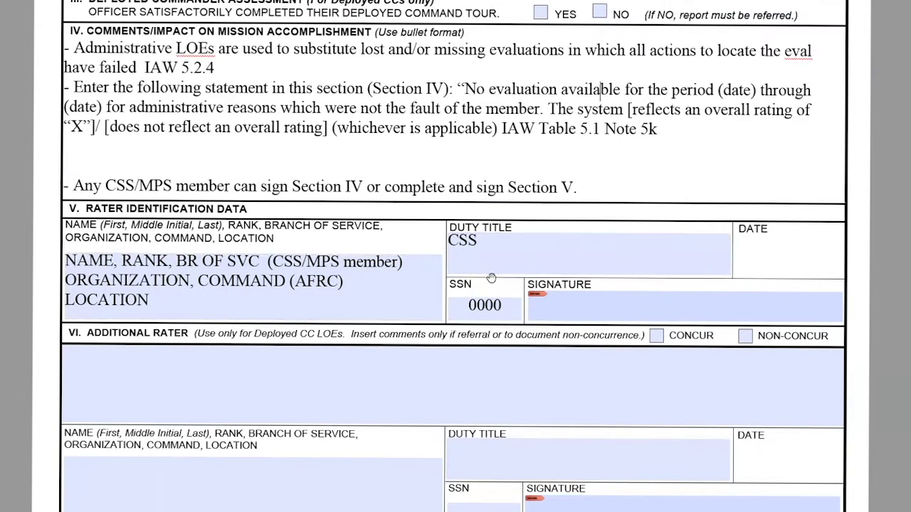
scroll(488, 279, down, 3)
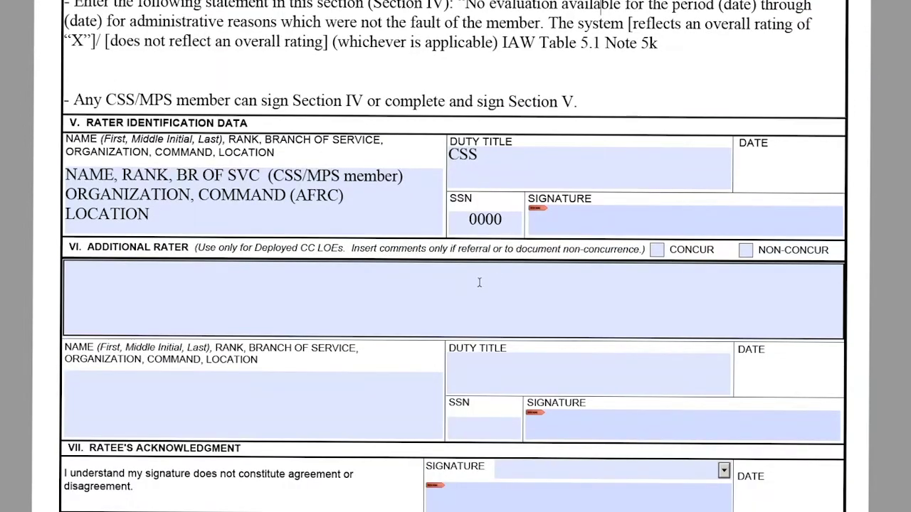
scroll(479, 283, down, 8)
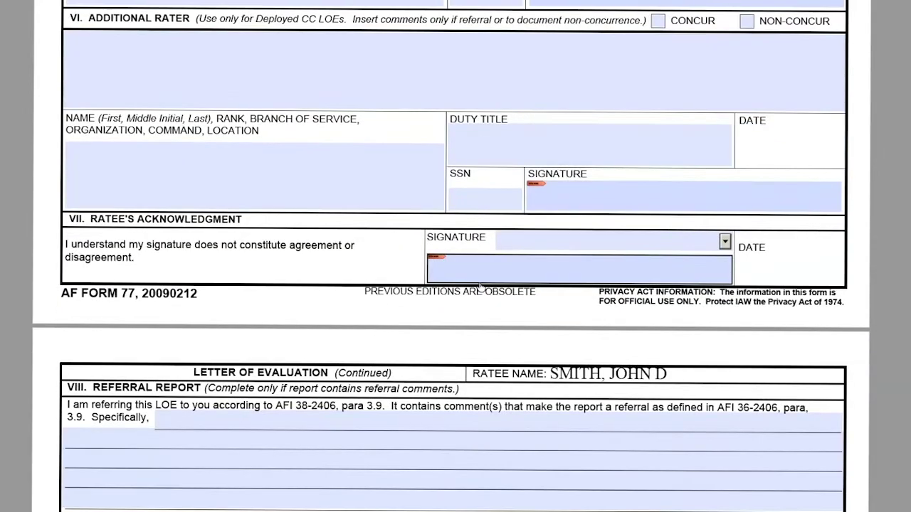
scroll(480, 287, down, 9)
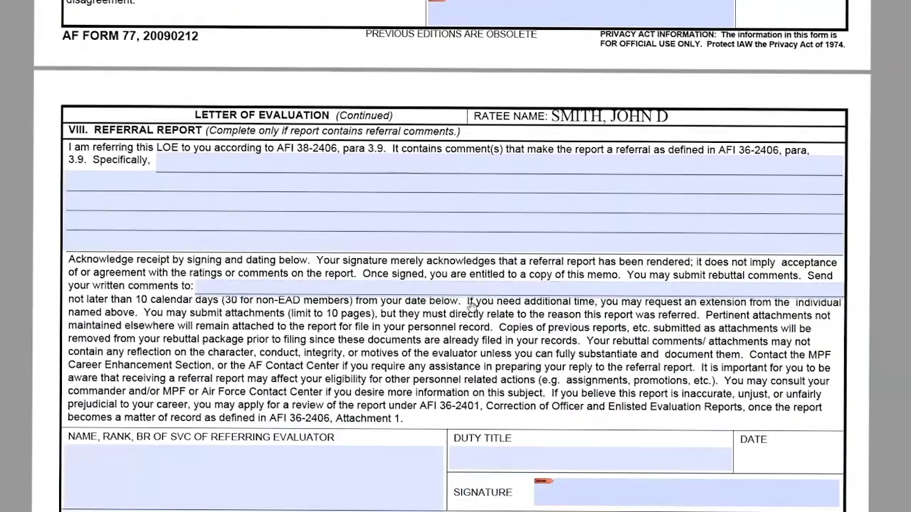
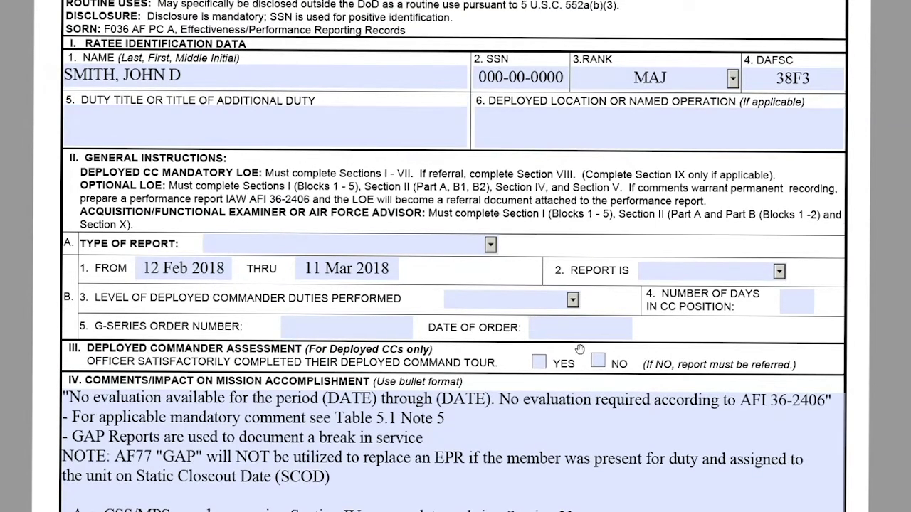
Step: Review the GAP report's From and Thru dates, Section IV comments and Section V rater identification block
click(374, 268)
click(64, 399)
scroll(556, 151, down, 3)
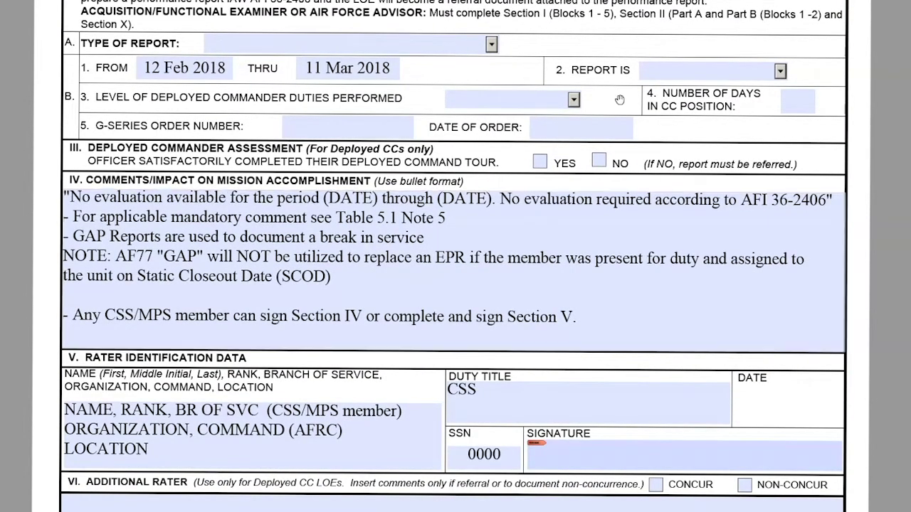
click(470, 304)
scroll(164, 310, down, 1)
scroll(249, 321, down, 3)
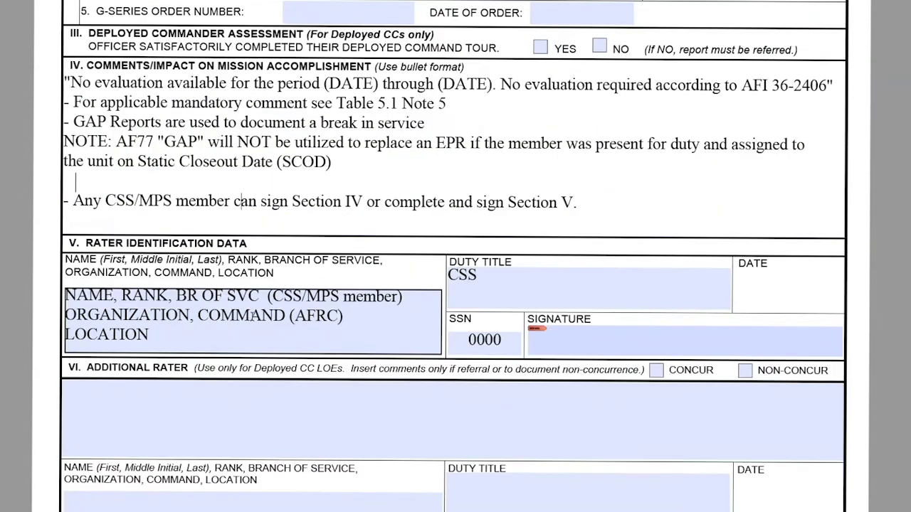
click(284, 318)
click(186, 201)
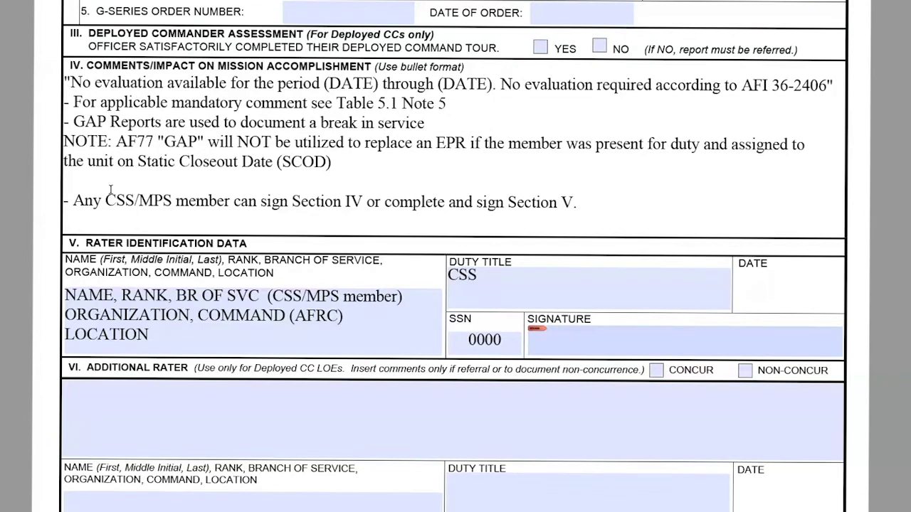
Step: Copy the GAP report's Section V rater name, organization and location text over the CSS/MPS signing note in Section IV
drag(151, 337, 55, 288)
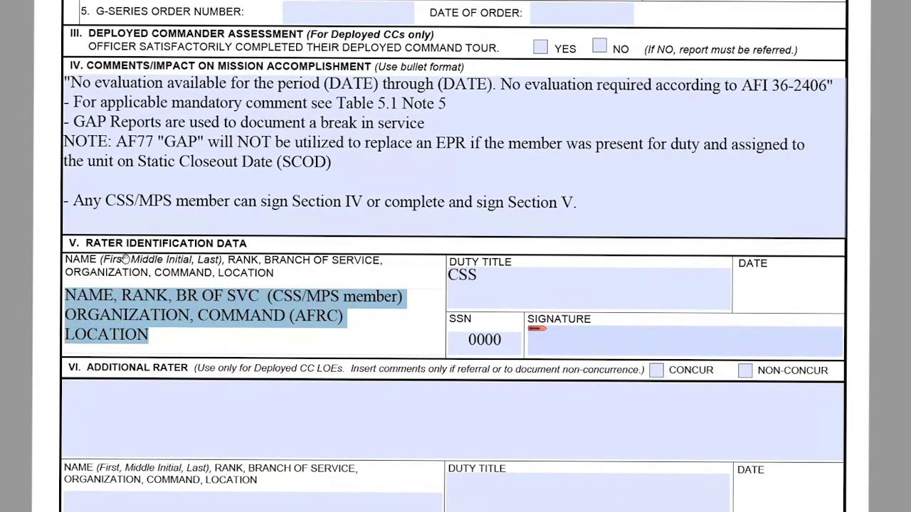
click(163, 331)
drag(163, 331, 67, 285)
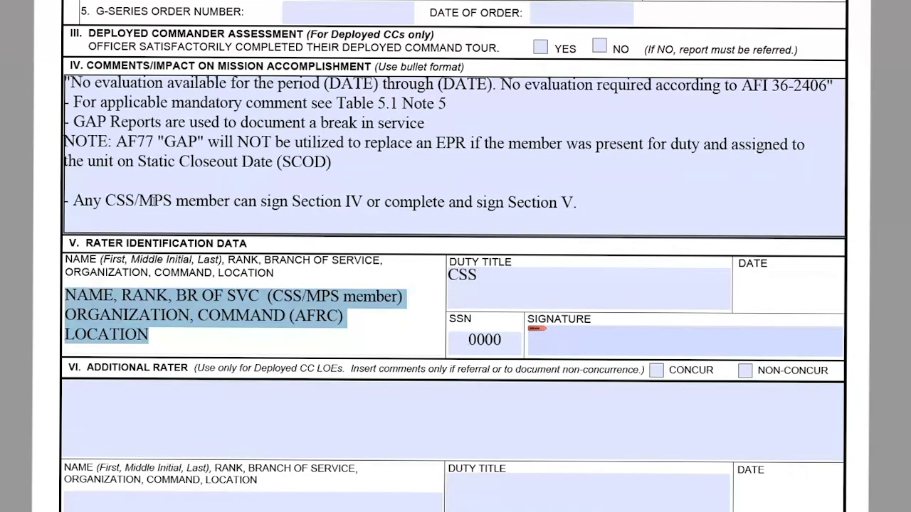
click(235, 201)
drag(197, 333, 57, 305)
right_click(103, 307)
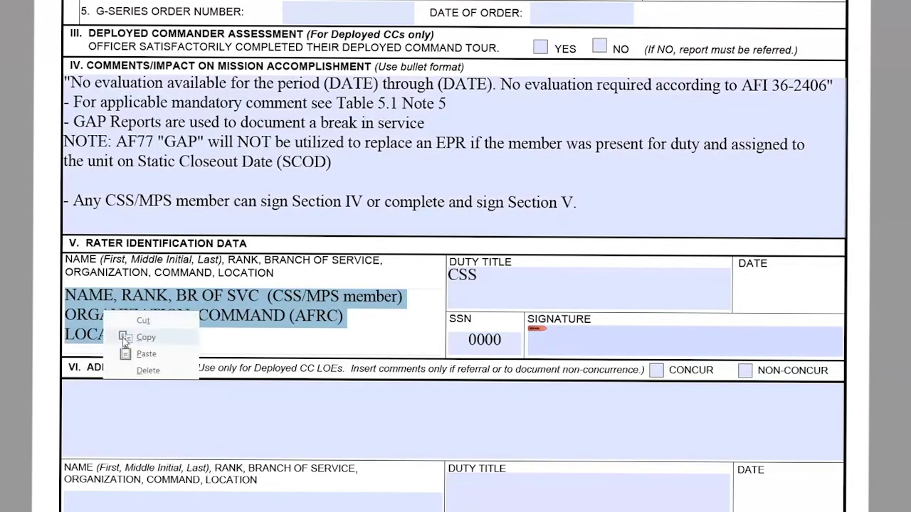
click(146, 335)
drag(576, 202, 34, 200)
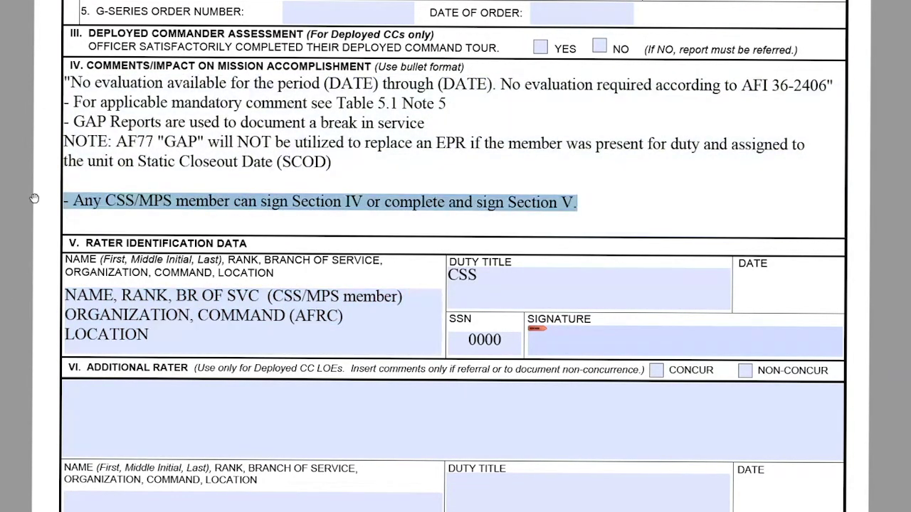
key(ctrl+v)
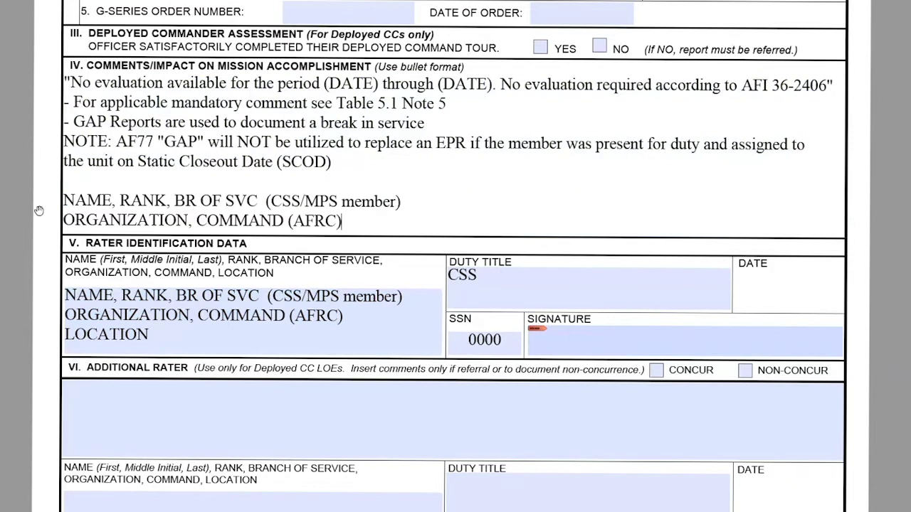
Step: Remove the pasted rater text from Section IV and restore the line "- Any CSS/MPS member can sign Section IV or complete and sign Section V."
click(330, 199)
drag(342, 222, 63, 201)
click(385, 317)
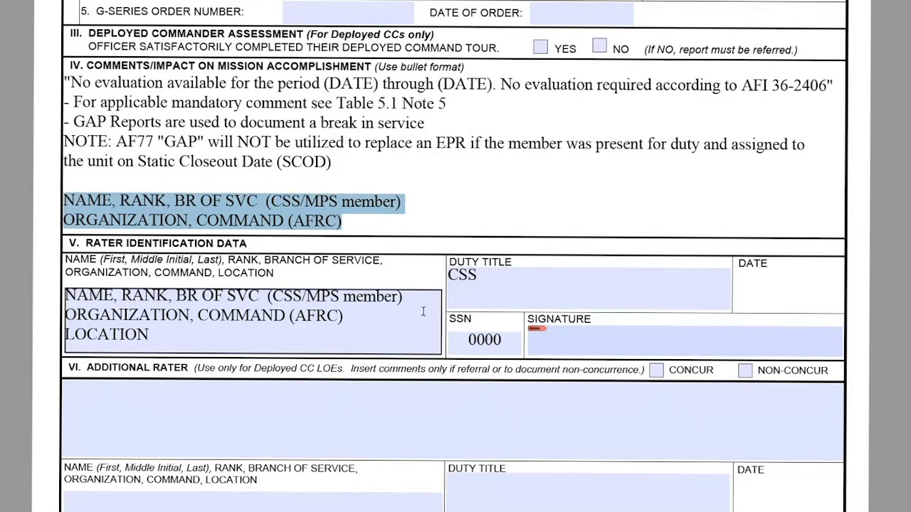
key(Delete)
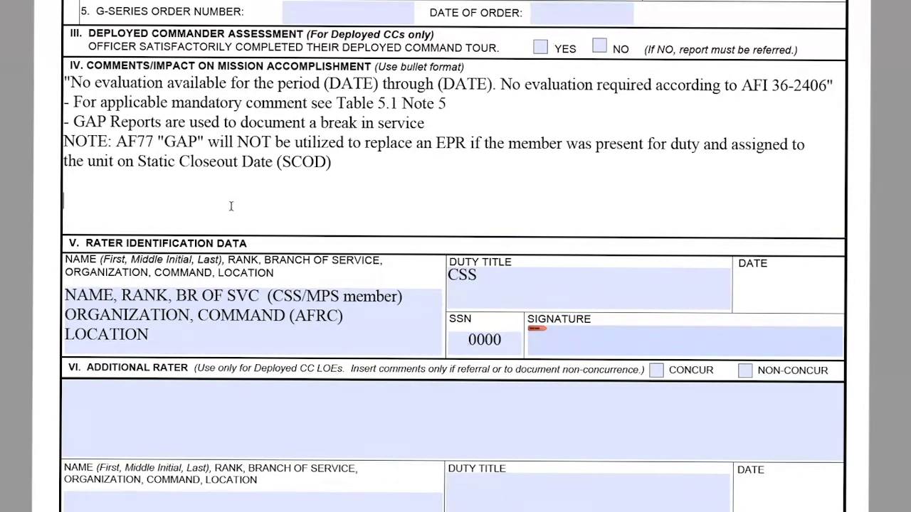
key(ctrl+v)
key(ctrl+v)
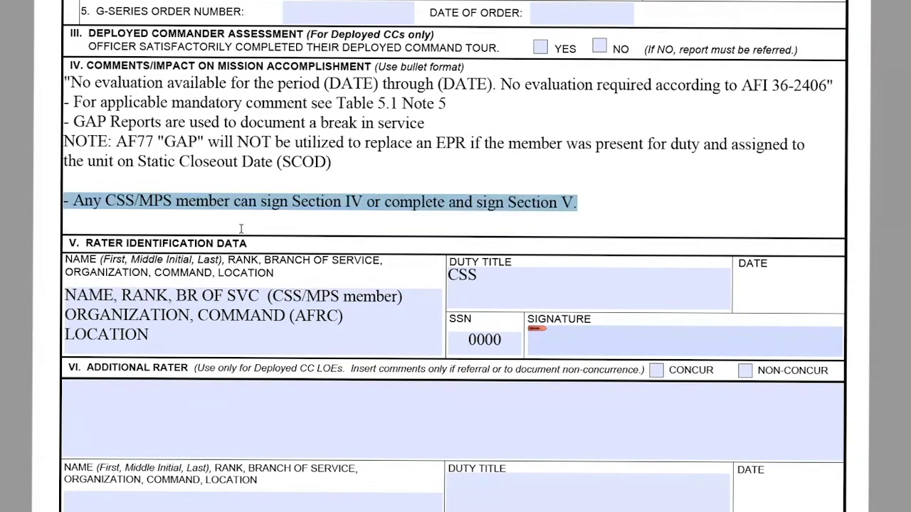
click(612, 197)
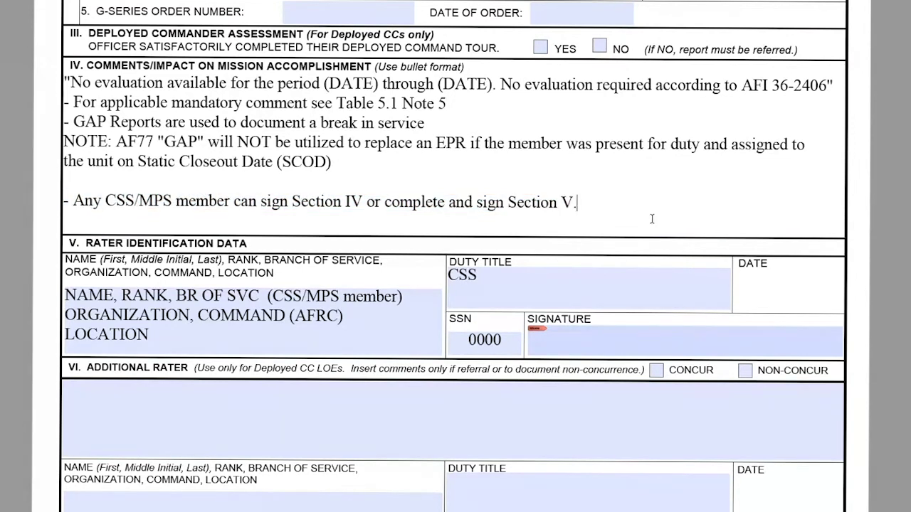
click(541, 189)
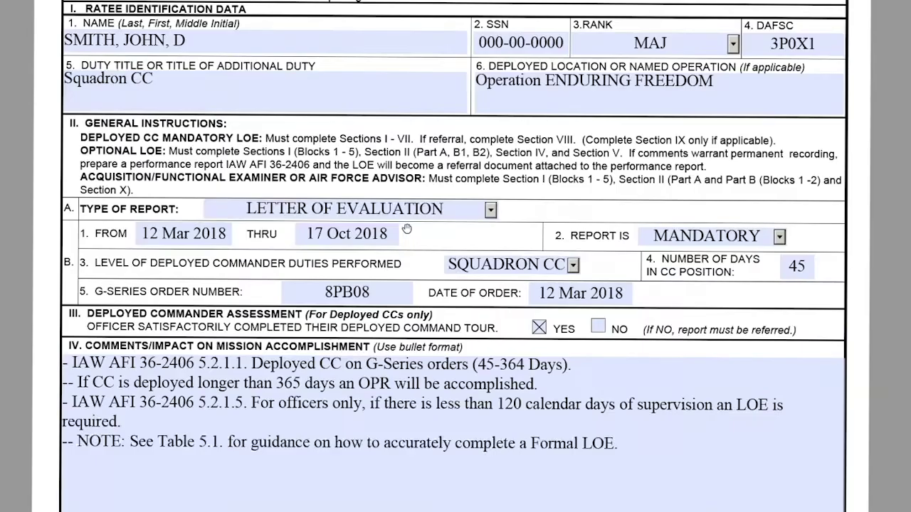
Step: Review the deployed commander LOE's Section IV comments, including the Table 5.1 note on completing a Formal LOE
scroll(407, 229, down, 1)
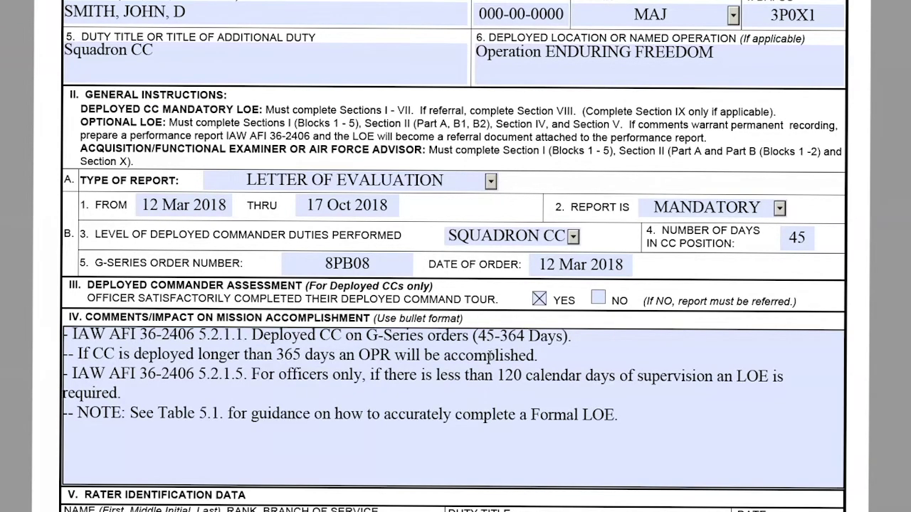
click(587, 414)
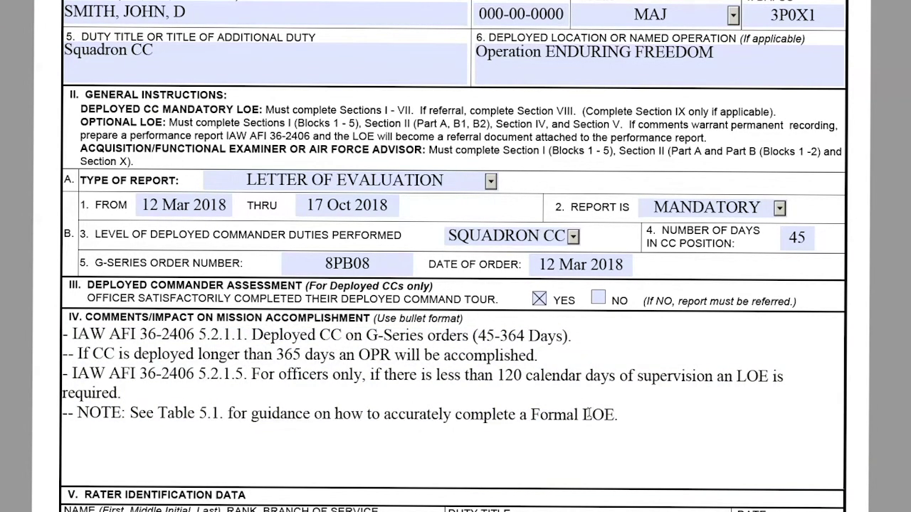